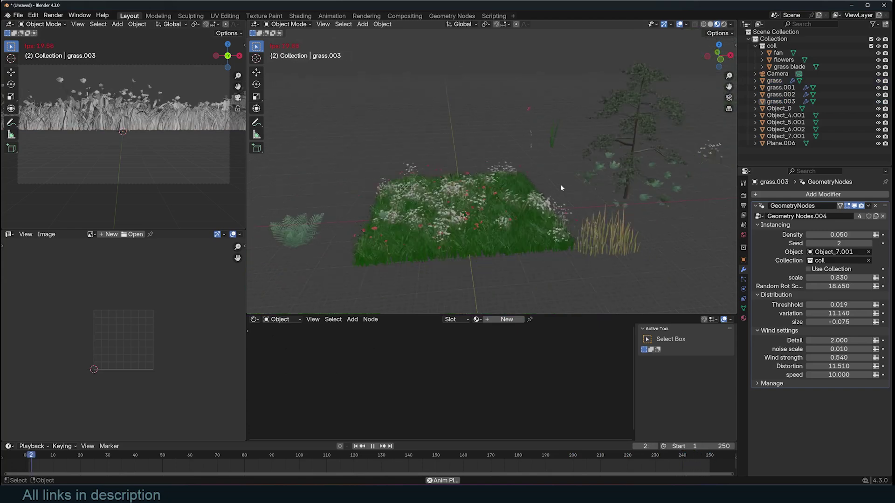
View the finished grass and flower patch up close and stop its animation
{"action": "middle_click_drag", "start_coordinate": [560, 184], "coordinate": [564, 155]}
{"action": "scroll", "coordinate": [522, 179], "scroll_direction": "up", "scroll_amount": 2}
{"action": "scroll", "coordinate": [564, 155], "scroll_direction": "up", "scroll_amount": 1}
{"action": "key", "text": "space"}
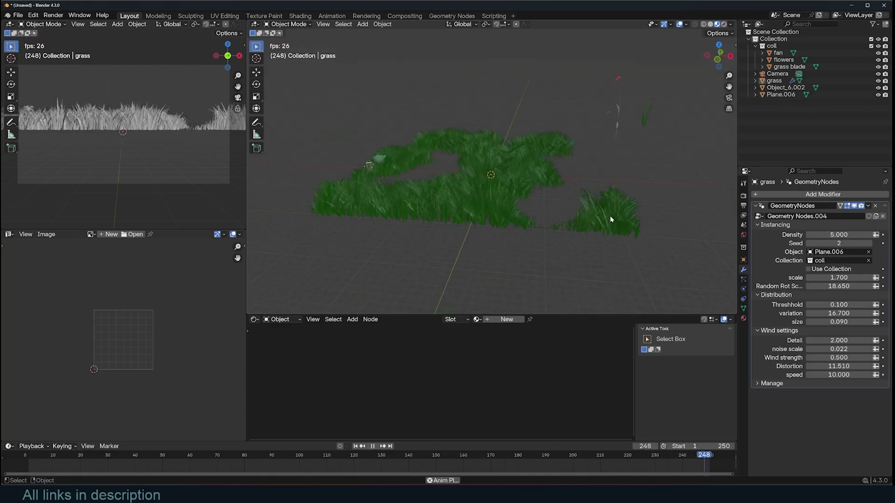
Duplicate the grass scatter for the red flowers and snap the flower scatter onto the grass patch
{"action": "key", "text": "shift+d"}
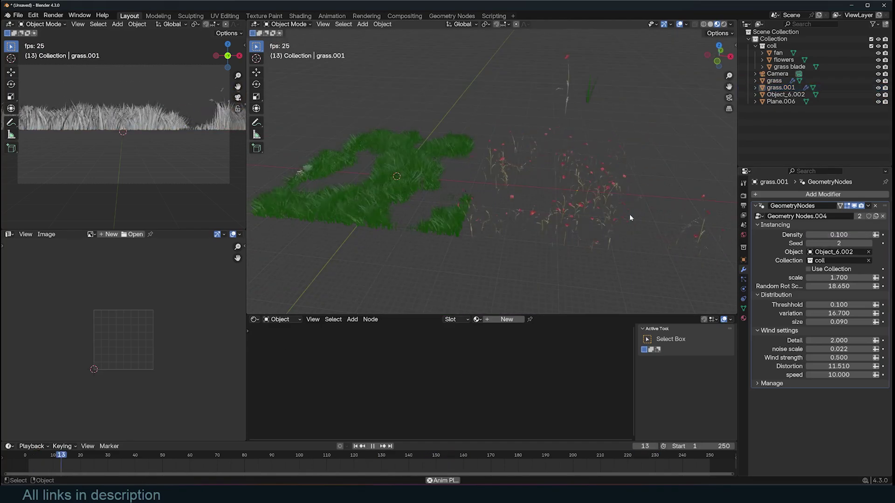
{"action": "key", "text": "space"}
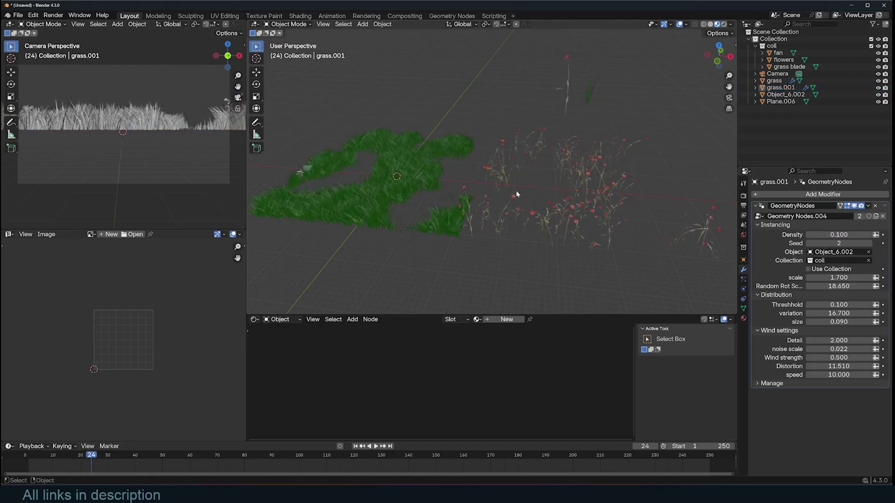
{"action": "left_click", "coordinate": [403, 186]}
{"action": "left_click", "coordinate": [561, 173]}
{"action": "key", "text": "shift+s"}
{"action": "left_click", "coordinate": [501, 94]}
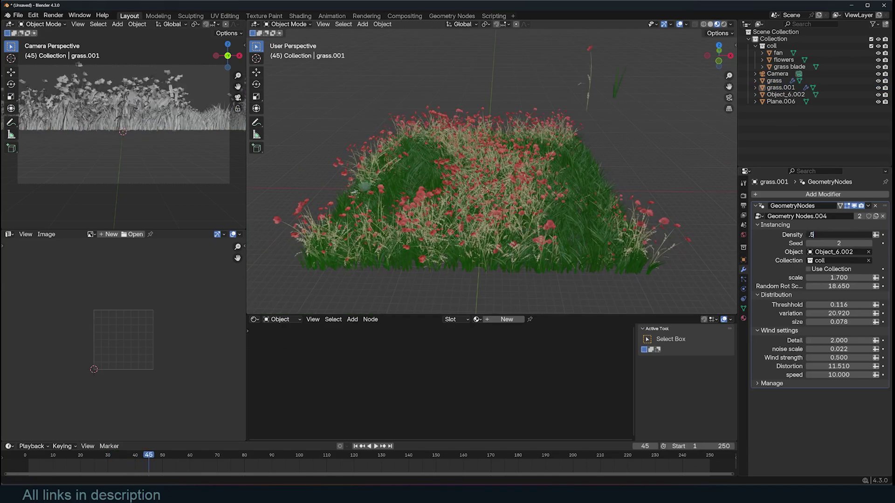
Try a flower density of 0.5, settle on 0.1, and play back the wind animation
{"action": "key", "text": "Return"}
{"action": "key", "text": "space"}
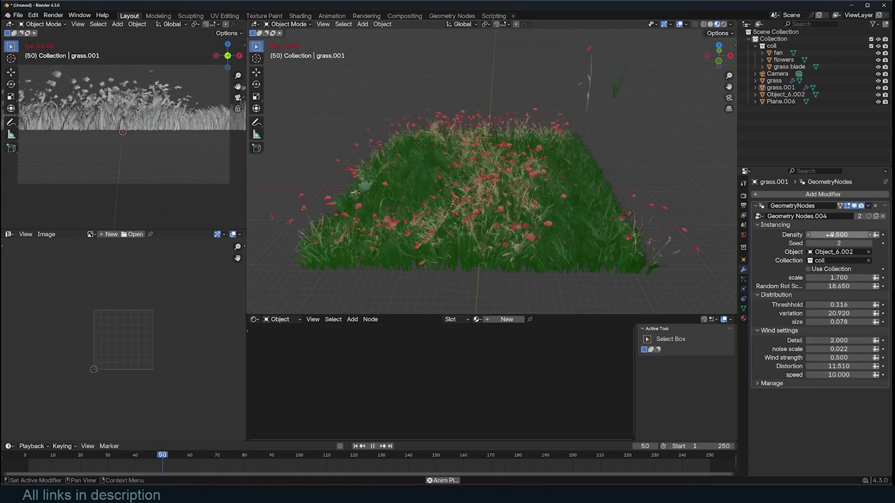
{"action": "middle_click_drag", "start_coordinate": [630, 186], "coordinate": [598, 182]}
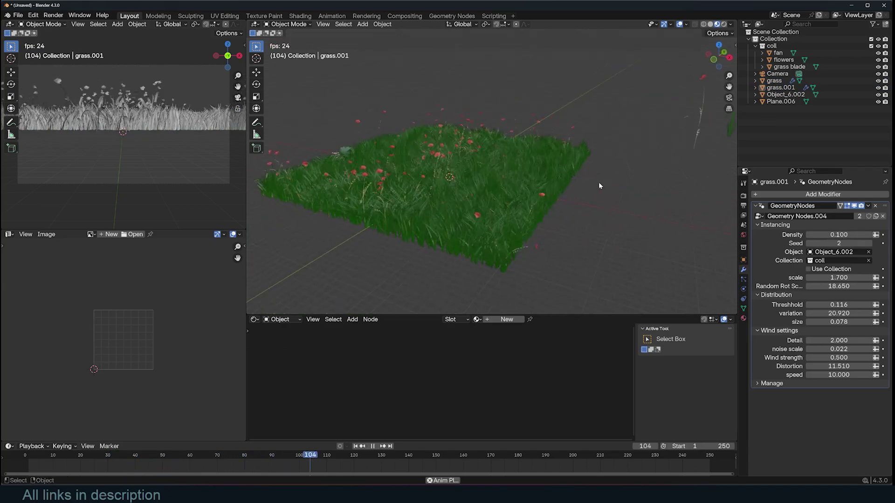
{"action": "key", "text": "space"}
Copy the tree Object_0 from the other Blender window into the grass scene, place it beside the patch and scale it
{"action": "mouse_move", "coordinate": [382, 493]}
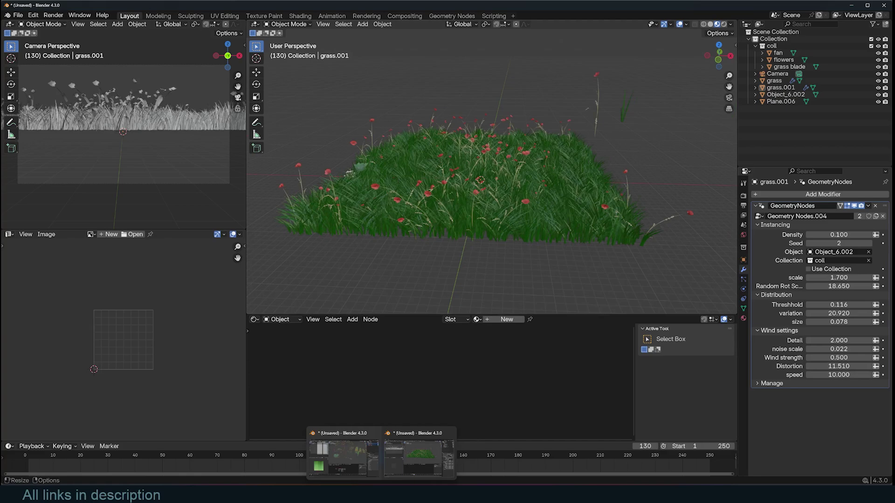
{"action": "left_click", "coordinate": [344, 457]}
{"action": "scroll", "coordinate": [484, 206], "scroll_direction": "down", "scroll_amount": 3}
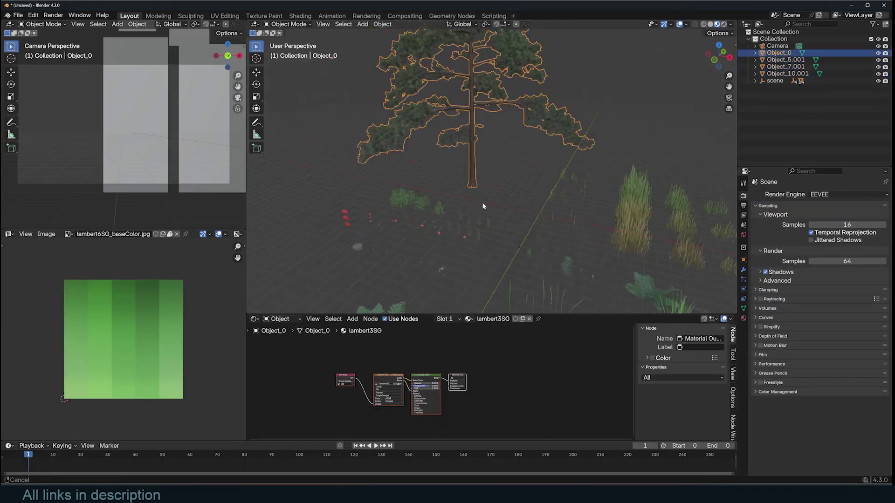
{"action": "key", "text": "ctrl+c"}
{"action": "mouse_move", "coordinate": [410, 493]}
{"action": "left_click", "coordinate": [428, 458]}
{"action": "scroll", "coordinate": [596, 192], "scroll_direction": "down", "scroll_amount": 3}
{"action": "key", "text": "ctrl+v"}
{"action": "key", "text": "g"}
{"action": "left_click", "coordinate": [594, 141]}
{"action": "key", "text": "s"}
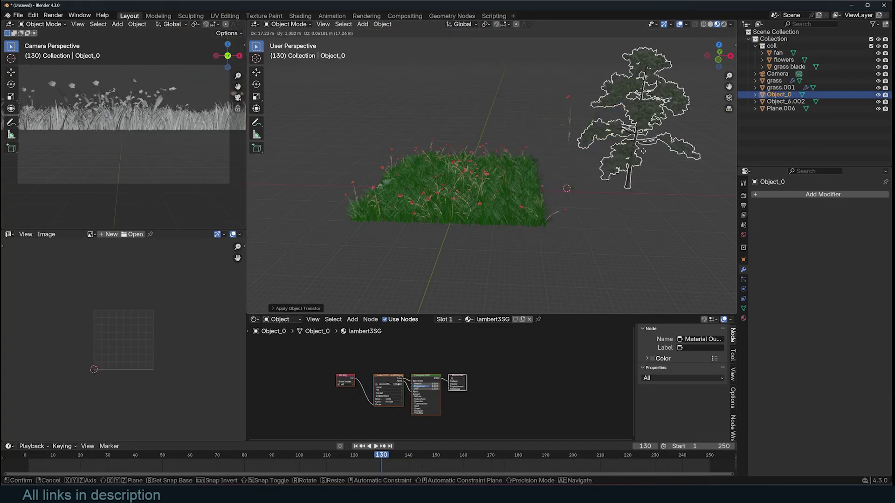
Duplicate the red flower scatter and move the copy beside the grass patch
{"action": "left_click", "coordinate": [543, 226]}
{"action": "key", "text": "shift+d"}
{"action": "key", "text": "g"}
{"action": "left_click", "coordinate": [643, 226]}
Set the duplicated scatter's density to 0.01 and its instanced object to the tree Object_0
{"action": "left_click", "coordinate": [838, 235]}
{"action": "type", "text": "0.01"}
{"action": "key", "text": "Return"}
{"action": "left_click", "coordinate": [868, 252]}
{"action": "left_click", "coordinate": [868, 252]}
{"action": "left_click", "coordinate": [466, 138]}
Play back the tree scatter's wind animation and lower its density slightly
{"action": "key", "text": "space"}
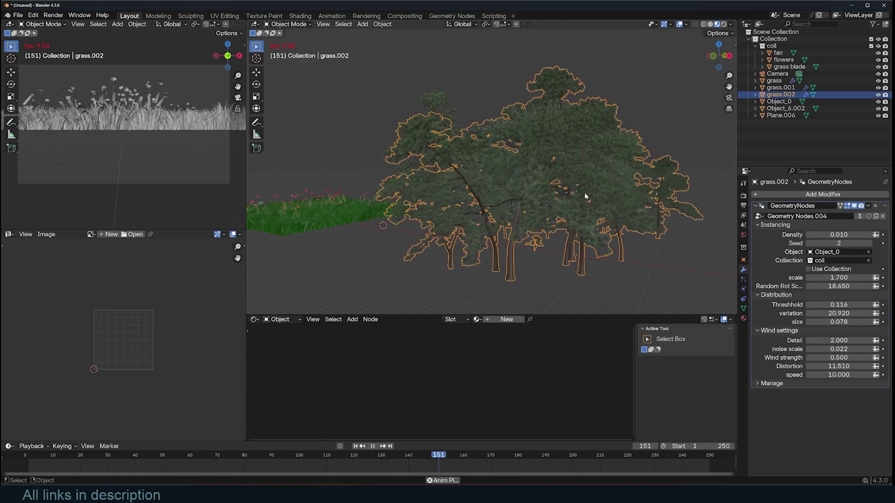
{"action": "key", "text": "space"}
{"action": "left_click_drag", "start_coordinate": [818, 233], "coordinate": [811, 233]}
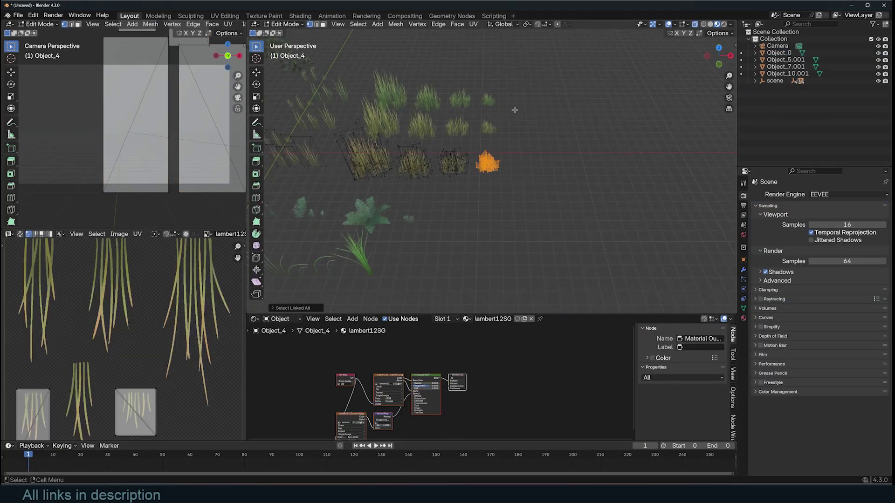
Lower the density of the Object_4.001 tall grass scatter to 0.13, isolate it and play its animation
{"action": "key", "text": "shift+s"}
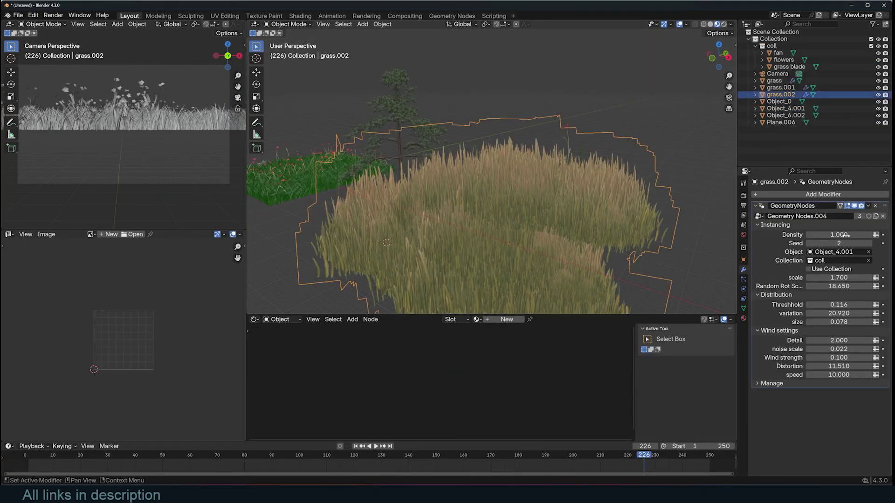
{"action": "left_click_drag", "start_coordinate": [846, 236], "coordinate": [805, 236]}
{"action": "key", "text": "slash"}
{"action": "key", "text": "space"}
{"action": "left_click", "coordinate": [639, 202]}
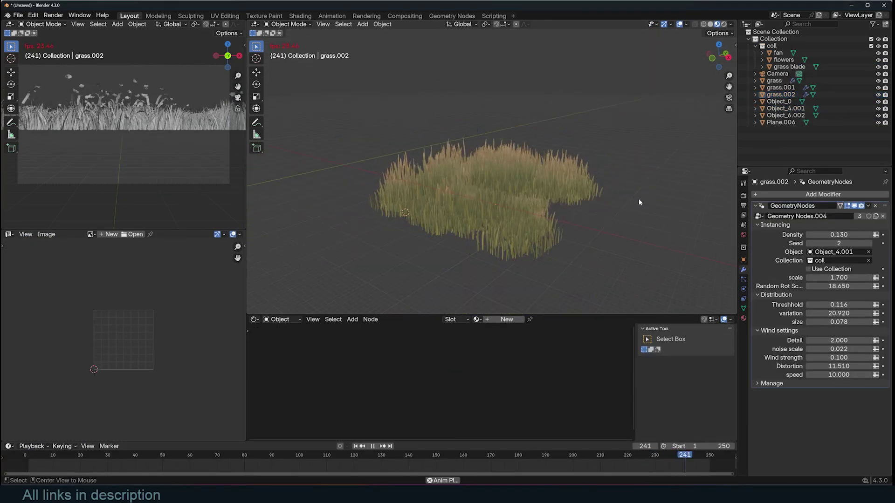
{"action": "scroll", "coordinate": [669, 208], "scroll_direction": "up", "scroll_amount": 4}
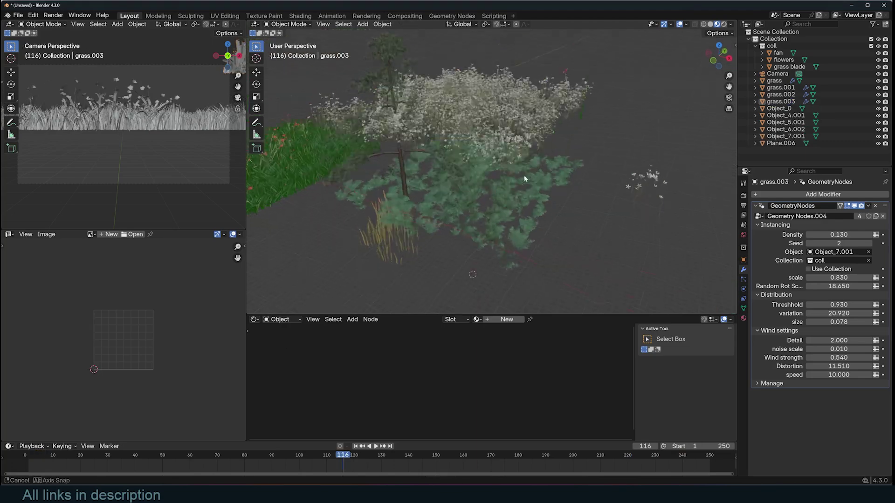
Play back the animation and examine the white flower scatter from above
{"action": "middle_click_drag", "start_coordinate": [525, 178], "coordinate": [527, 202]}
{"action": "key", "text": "space"}
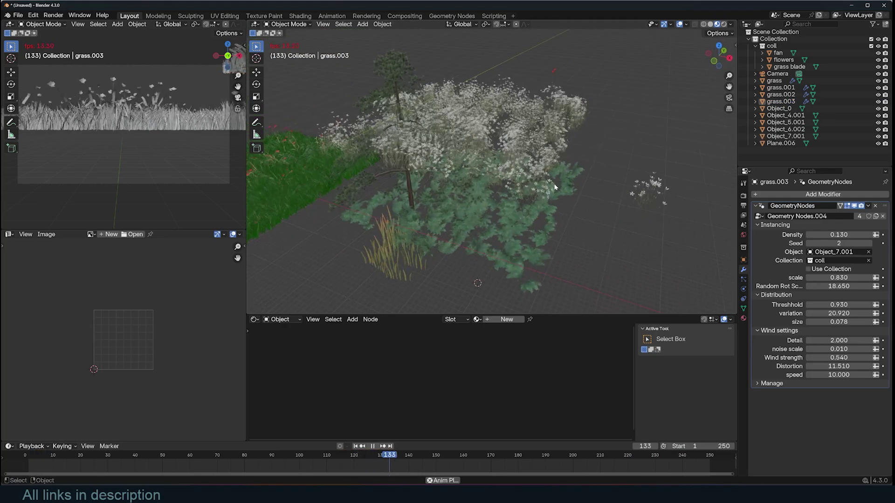
{"action": "middle_click_drag", "start_coordinate": [554, 187], "coordinate": [556, 232]}
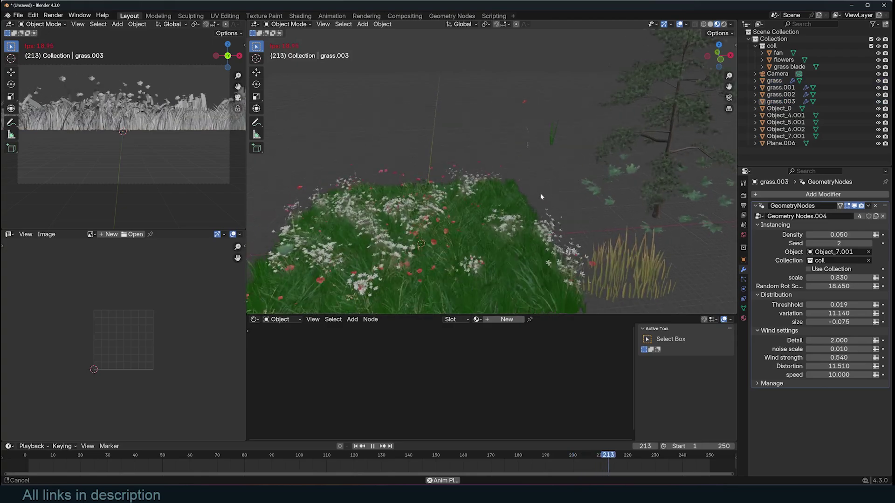
{"action": "middle_click_drag", "start_coordinate": [540, 193], "coordinate": [544, 228]}
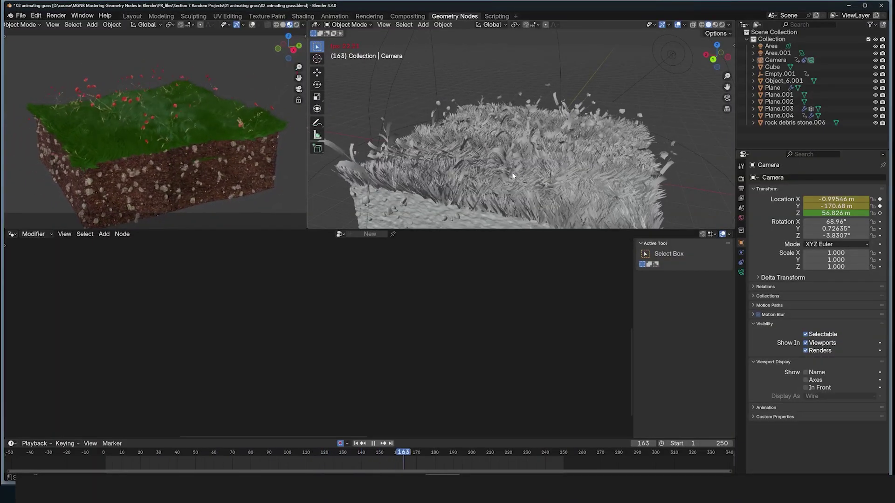
Stop the finished grass project's playback, show the node tree of the flower scatter Plane.004, and close that file
{"action": "key", "text": "space"}
{"action": "left_click", "coordinate": [528, 155]}
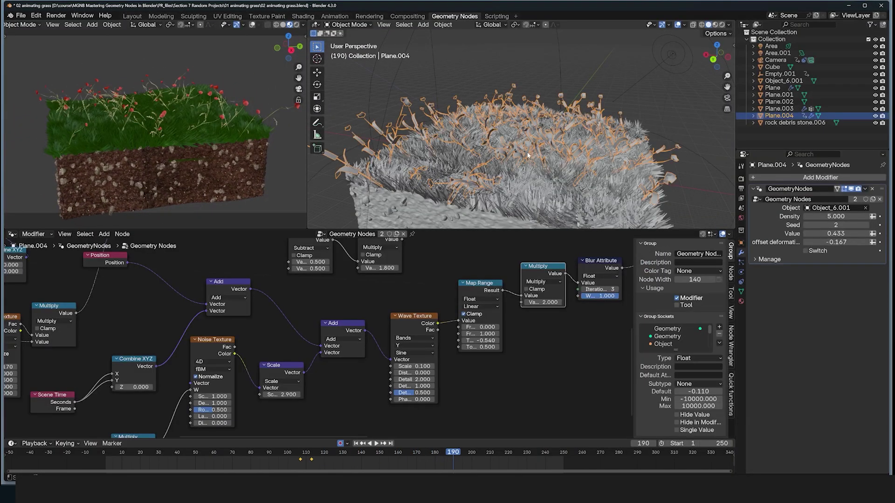
{"action": "key", "text": "ctrl+q"}
{"action": "left_click", "coordinate": [480, 258]}
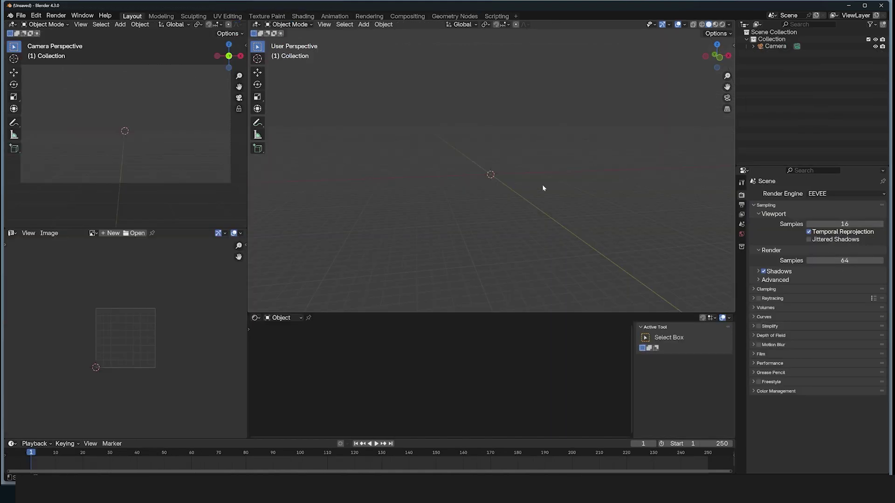
Add a plane to the empty scene and scale it up by a factor of about 9
{"action": "middle_click_drag", "start_coordinate": [525, 185], "coordinate": [527, 170]}
{"action": "key", "text": "shift+a"}
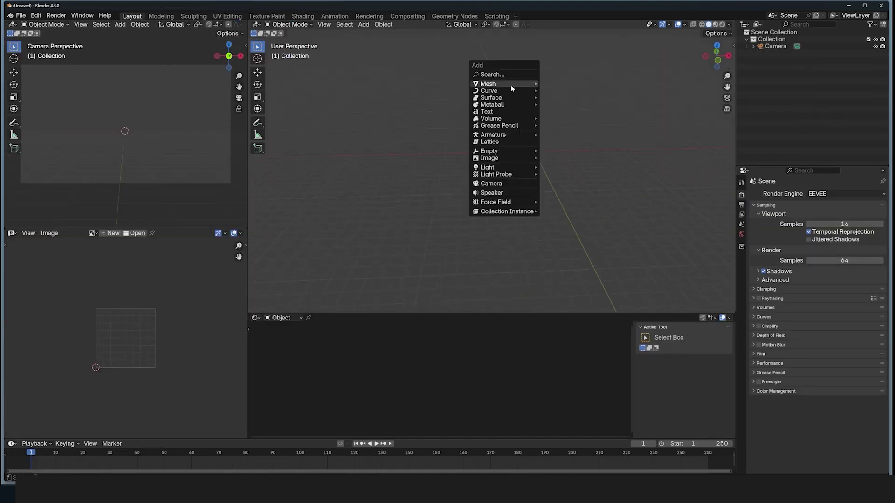
{"action": "mouse_move", "coordinate": [513, 84]}
{"action": "left_click", "coordinate": [554, 85]}
{"action": "key", "text": "s"}
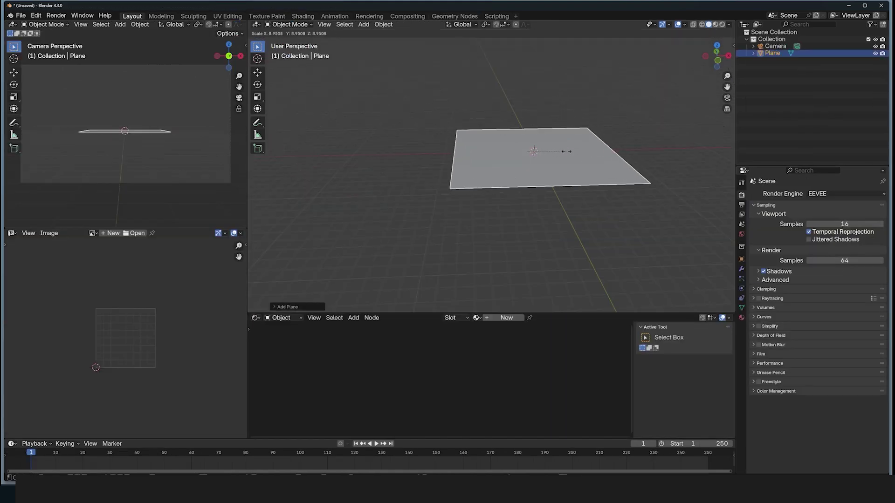
{"action": "left_click", "coordinate": [567, 151]}
Subdivide the large plane's mesh three times
{"action": "key", "text": "Tab"}
{"action": "right_click", "coordinate": [536, 126]}
{"action": "left_click", "coordinate": [536, 126]}
{"action": "right_click", "coordinate": [537, 126]}
{"action": "left_click", "coordinate": [536, 126]}
{"action": "right_click", "coordinate": [537, 126]}
{"action": "key", "text": "Tab"}
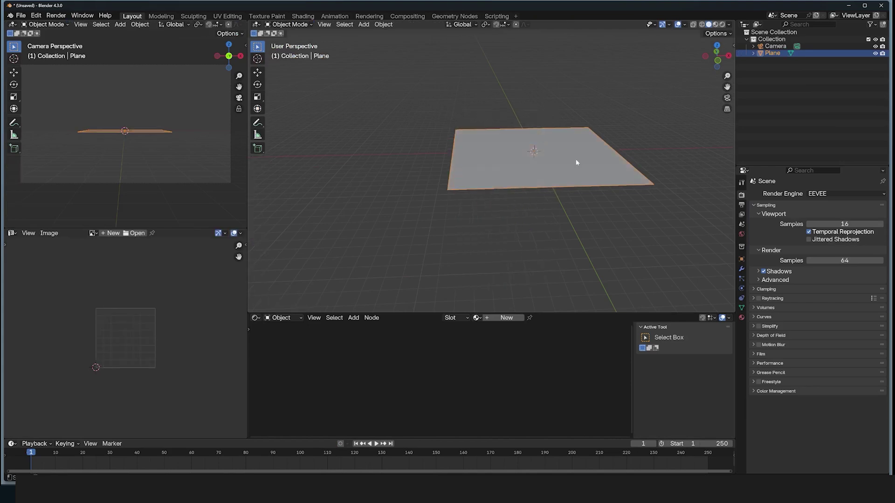
Switch to the Geometry Nodes workspace and add a second, small plane beside the large one
{"action": "left_click", "coordinate": [451, 18]}
{"action": "middle_click_drag", "start_coordinate": [483, 203], "coordinate": [484, 166]}
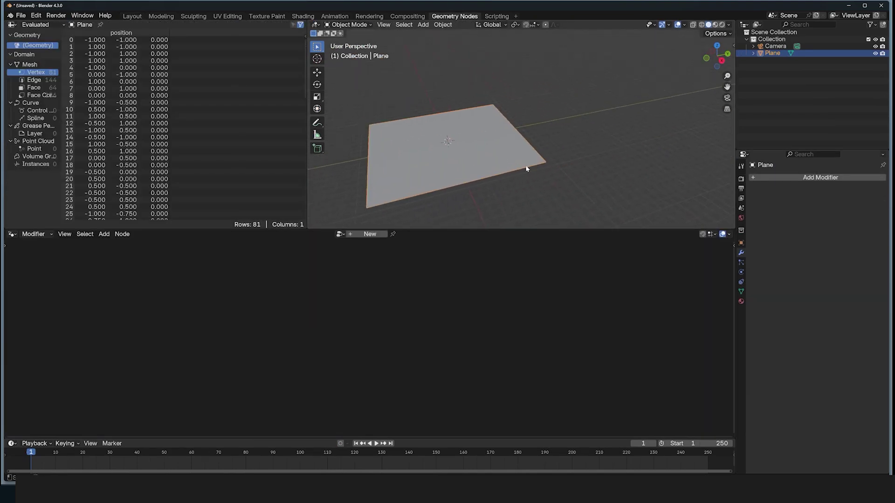
{"action": "key", "text": "shift+a"}
{"action": "left_click", "coordinate": [641, 147]}
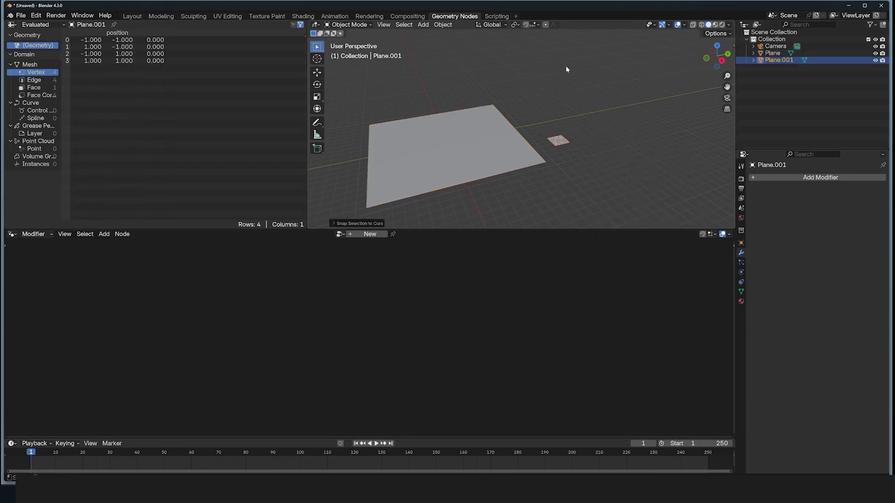
Narrow the small plane along X to a strip about 0.35 m wide with its base edge at the origin
{"action": "key", "text": "KP_Decimal"}
{"action": "key", "text": "KP_1"}
{"action": "key", "text": "KP_7"}
{"action": "key", "text": "Tab"}
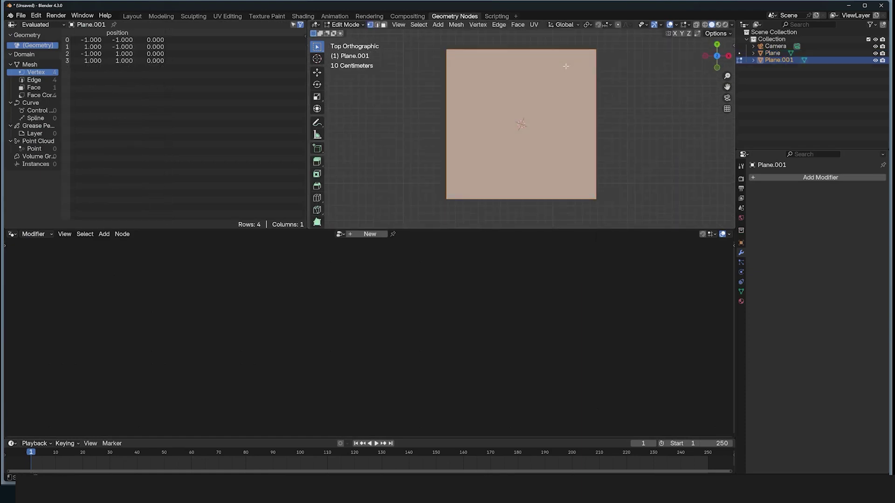
{"action": "scroll", "coordinate": [567, 69], "scroll_direction": "down", "scroll_amount": 4}
{"action": "key", "text": "s"}
{"action": "key", "text": "x"}
{"action": "left_click", "coordinate": [529, 106]}
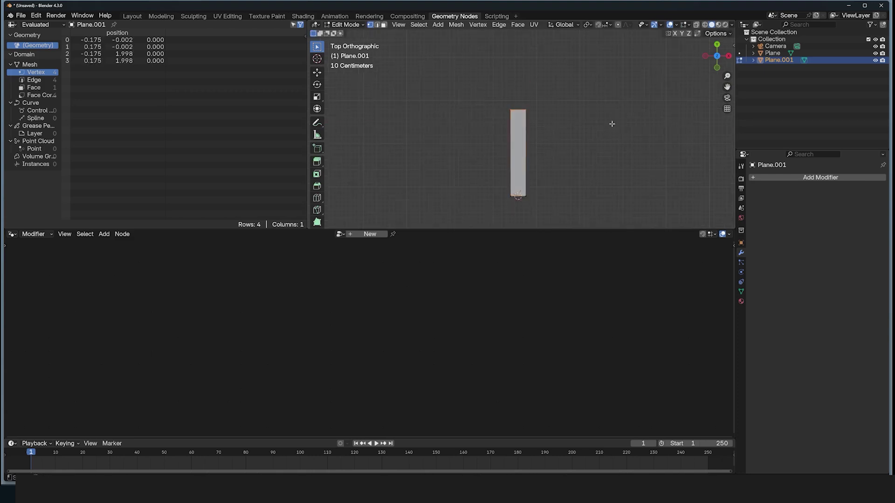
Extrude the strip's far edge along Y to about 4.07 m and taper it to a narrow tip with extra loop cuts
{"action": "middle_click_drag", "start_coordinate": [612, 123], "coordinate": [503, 78]}
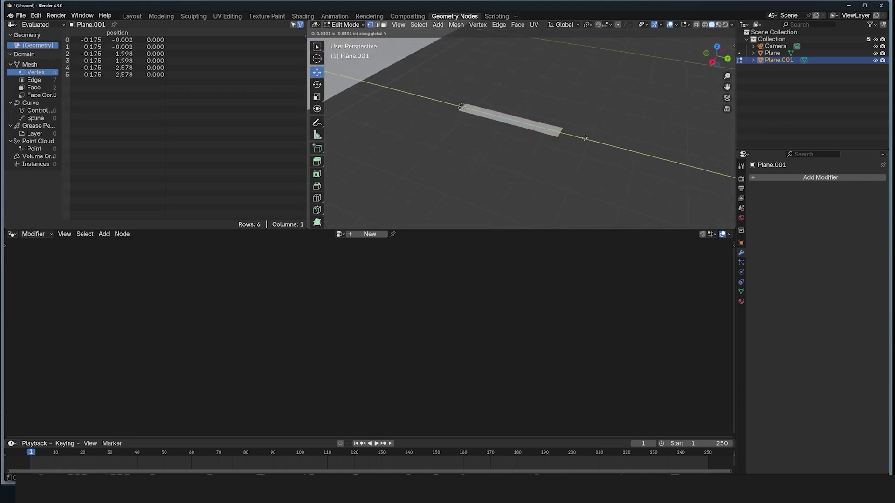
{"action": "left_click", "coordinate": [655, 148]}
{"action": "key", "text": "s"}
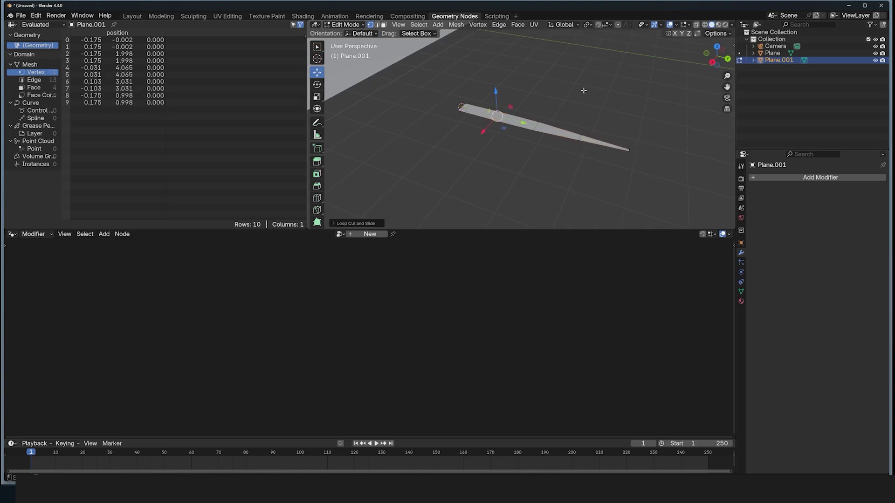
Rotate the grass blade object so it stands upright on its base
{"action": "key", "text": "Tab"}
{"action": "middle_click_drag", "start_coordinate": [596, 113], "coordinate": [614, 98]}
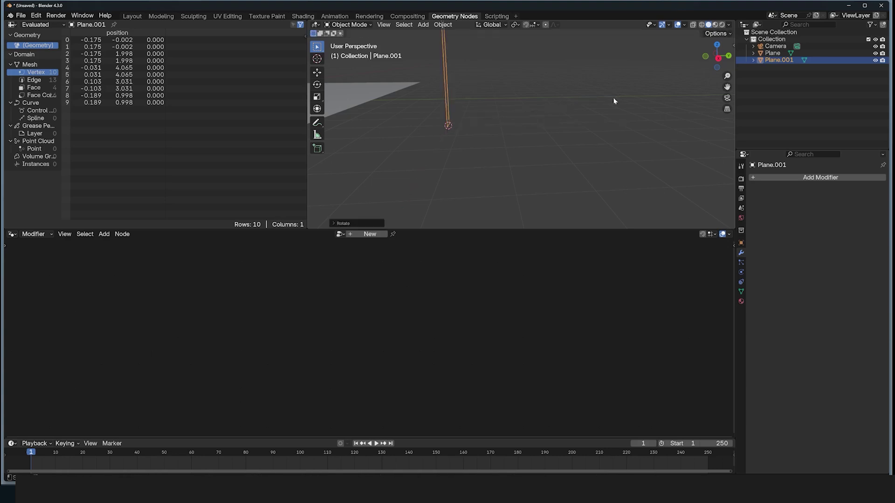
{"action": "middle_click_drag", "start_coordinate": [560, 82], "coordinate": [554, 100]}
Bend the blade by offsetting its upper edge loops, the tip by about 0.22 m, and narrow its base to about 0.21 m
{"action": "key", "text": "Tab"}
{"action": "left_click_drag", "start_coordinate": [556, 57], "coordinate": [559, 64]}
{"action": "middle_click_drag", "start_coordinate": [559, 64], "coordinate": [528, 73]}
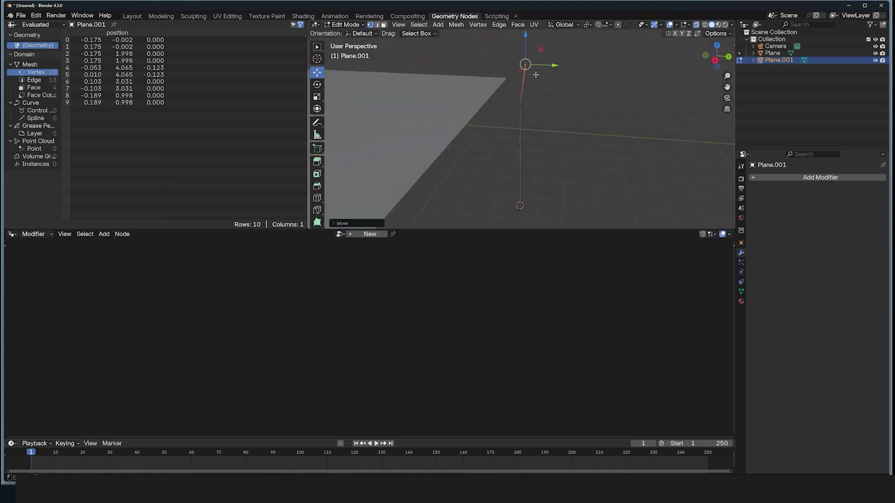
{"action": "left_click_drag", "start_coordinate": [494, 52], "coordinate": [571, 134]}
{"action": "key", "text": "g"}
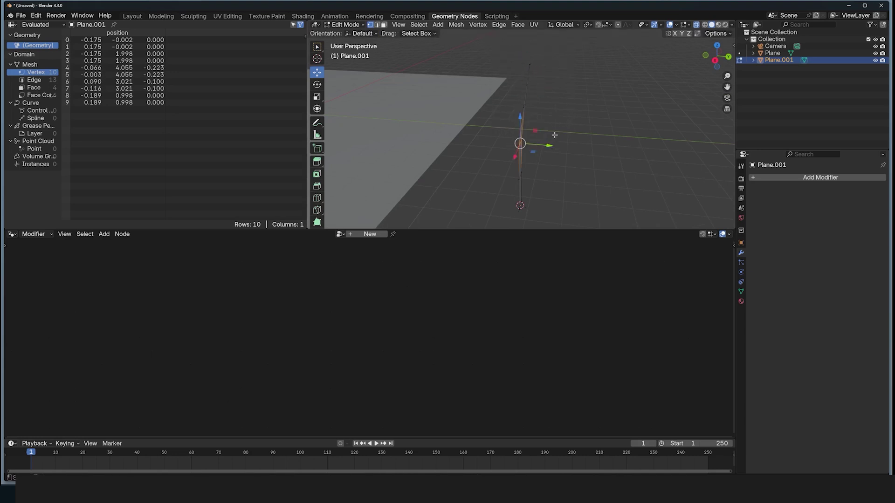
{"action": "key", "text": "KP_7"}
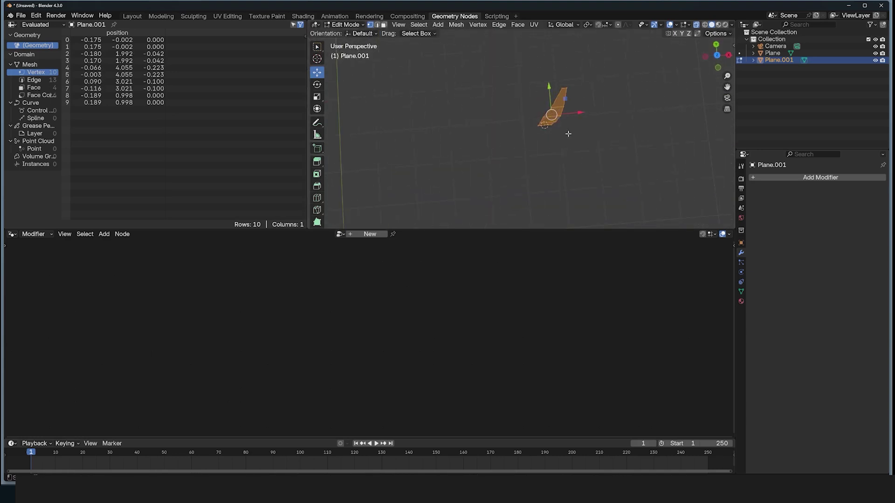
{"action": "left_click", "coordinate": [561, 131]}
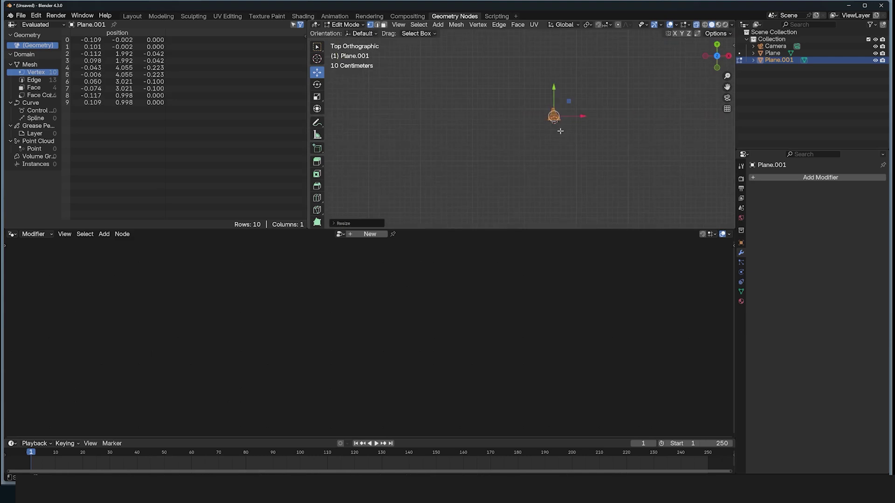
Duplicate the grass blade in place, set the pivot point to 3D Cursor, and freely rotate the copy about its base
{"action": "key", "text": "shift+d"}
{"action": "key", "text": "r"}
{"action": "key", "text": "r"}
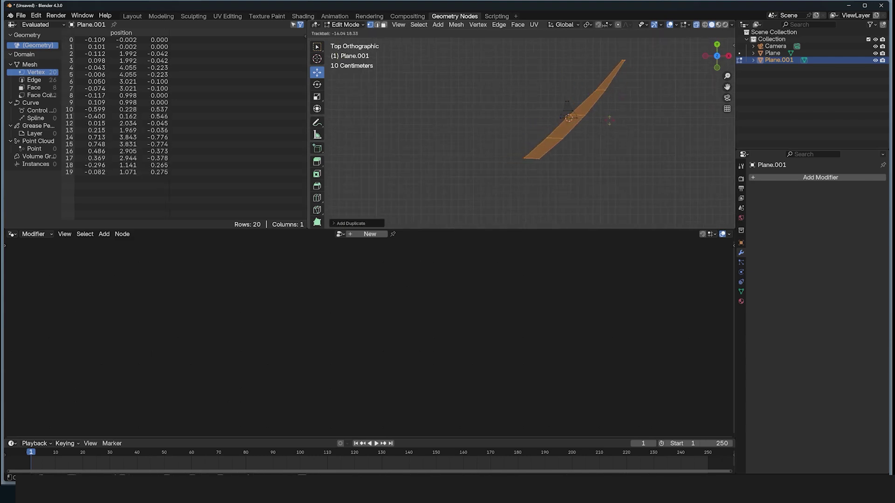
{"action": "right_click", "coordinate": [565, 128]}
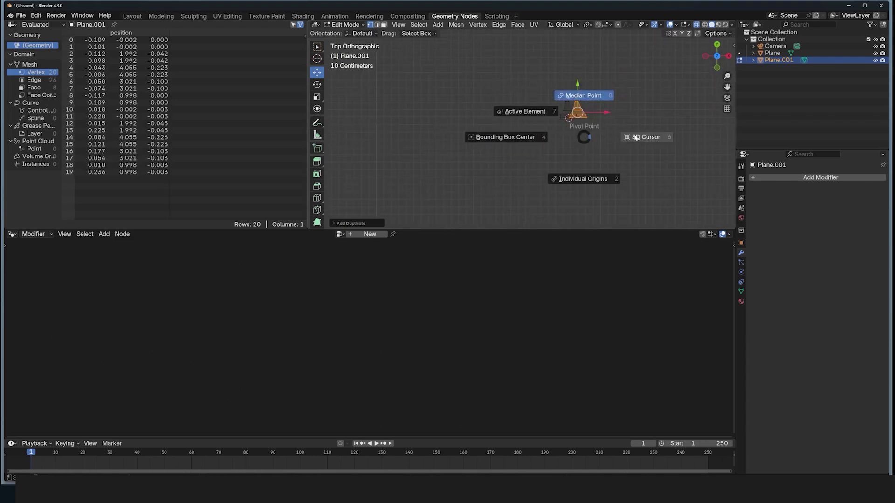
{"action": "left_click", "coordinate": [636, 138]}
{"action": "middle_click_drag", "start_coordinate": [578, 114], "coordinate": [568, 108]}
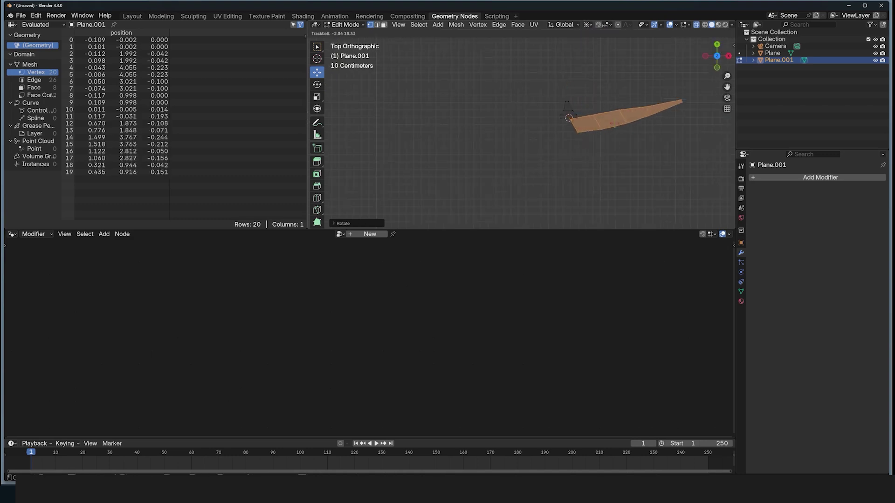
Duplicate and rotate further blades into a clump of six, restore the Median Point pivot, and return to Object Mode
{"action": "key", "text": "shift+d"}
{"action": "right_click", "coordinate": [639, 119]}
{"action": "left_click", "coordinate": [587, 151]}
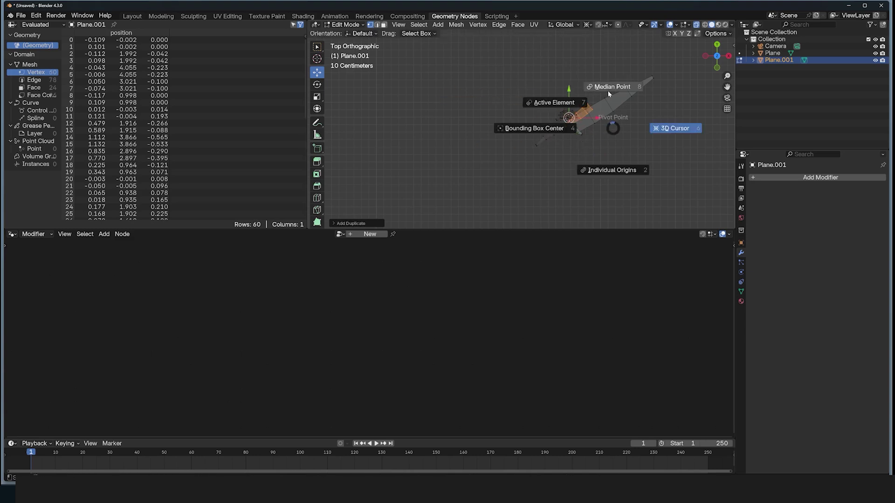
{"action": "left_click", "coordinate": [608, 94]}
{"action": "left_click", "coordinate": [634, 114]}
{"action": "key", "text": "Tab"}
{"action": "mouse_move", "coordinate": [635, 114]}
{"action": "middle_mouse_down"}
{"action": "mouse_move", "coordinate": [595, 119]}
{"action": "mouse_move", "coordinate": [497, 89]}
{"action": "mouse_move", "coordinate": [504, 119]}
{"action": "mouse_move", "coordinate": [550, 175]}
{"action": "mouse_move", "coordinate": [539, 164]}
{"action": "middle_mouse_up"}
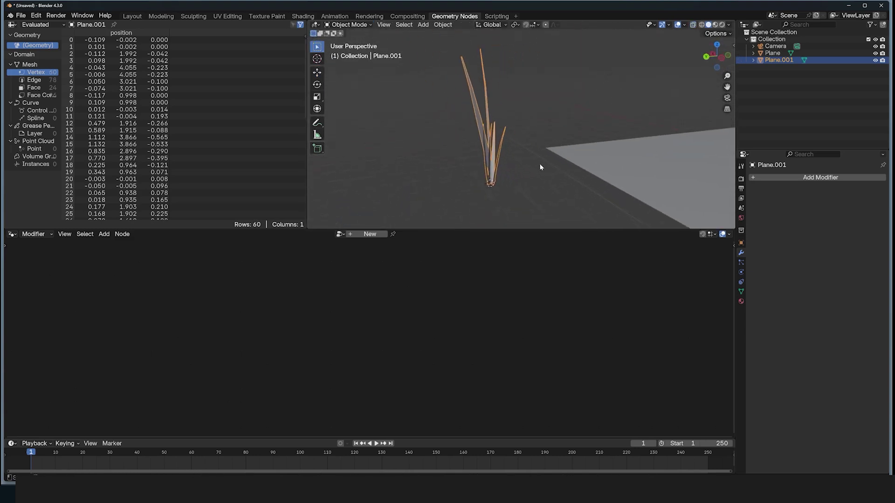
Switch the viewport's solid shading to random object colours
{"action": "scroll", "coordinate": [540, 147], "scroll_direction": "up", "scroll_amount": 2}
{"action": "scroll", "coordinate": [547, 147], "scroll_direction": "down", "scroll_amount": 4}
{"action": "key", "text": "q"}
{"action": "left_click", "coordinate": [627, 147]}
{"action": "scroll", "coordinate": [643, 157], "scroll_direction": "down", "scroll_amount": 3}
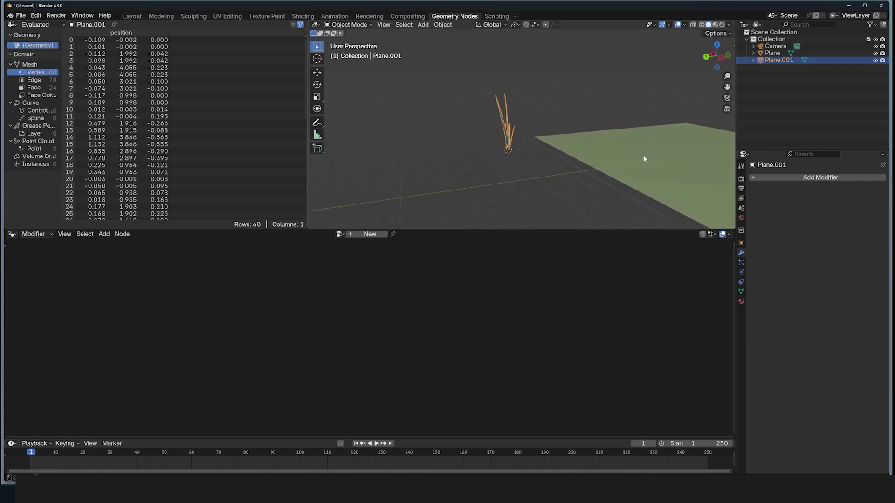
Create a new Geometry Nodes tree on the ground plane and space its Group Input and Group Output apart
{"action": "left_click", "coordinate": [521, 134]}
{"action": "mouse_move", "coordinate": [643, 158]}
{"action": "middle_mouse_down", "text": "shift"}
{"action": "mouse_move", "coordinate": [522, 134]}
{"action": "mouse_move", "coordinate": [584, 157]}
{"action": "middle_mouse_up", "text": "shift"}
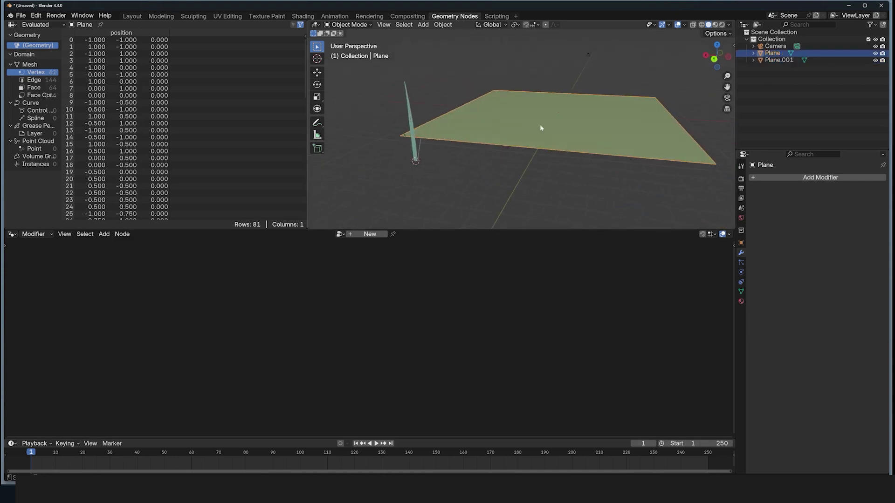
{"action": "left_click", "coordinate": [364, 237]}
{"action": "middle_click_drag", "start_coordinate": [417, 310], "coordinate": [499, 282]}
{"action": "scroll", "coordinate": [518, 300], "scroll_direction": "down", "scroll_amount": 3}
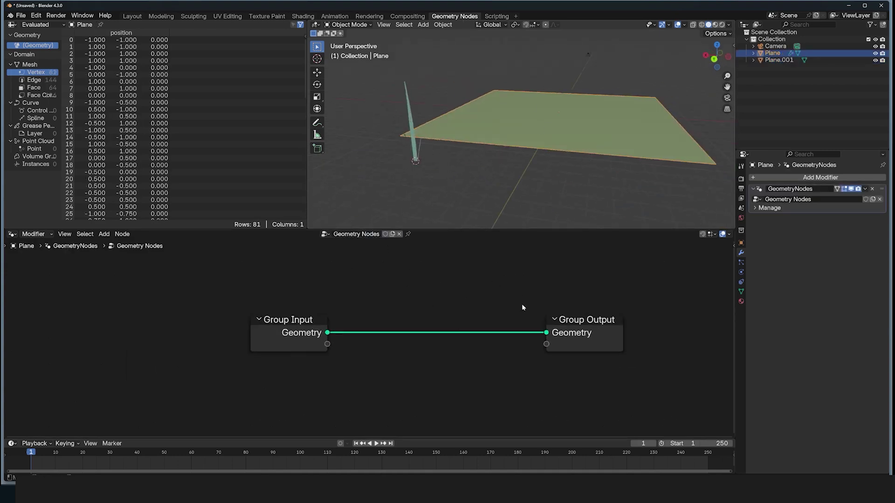
{"action": "middle_click_drag", "start_coordinate": [409, 328], "coordinate": [467, 311]}
{"action": "left_click_drag", "start_coordinate": [319, 309], "coordinate": [246, 311]}
{"action": "left_click", "coordinate": [158, 304]}
Insert a Distribute Points on Faces node between Group Input and Group Output with a density of 110.8
{"action": "key", "text": "shift+a"}
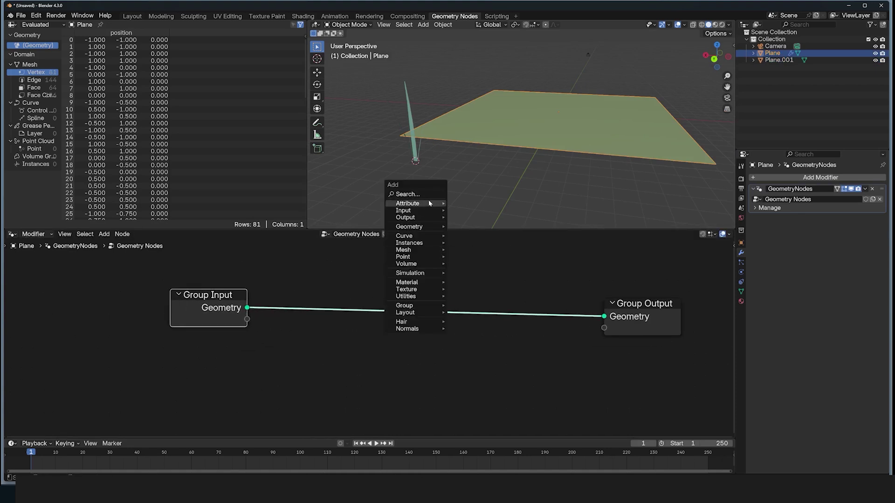
{"action": "left_click", "coordinate": [407, 194]}
{"action": "type", "text": "distr"}
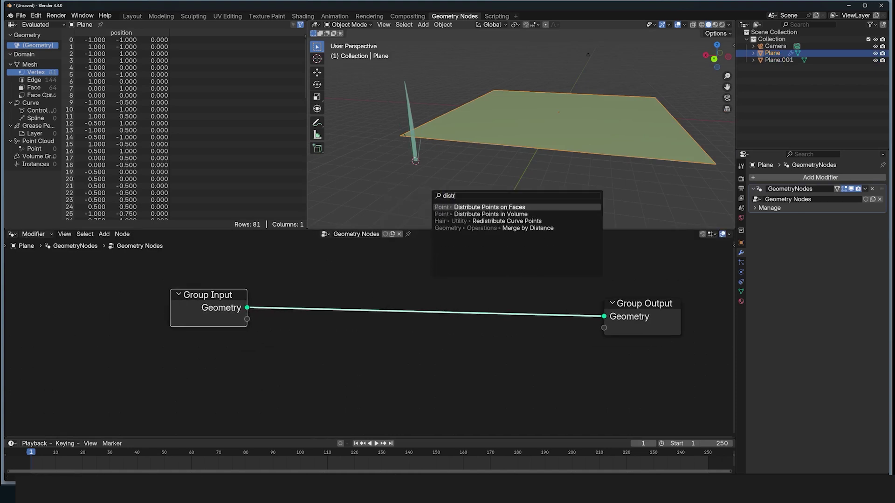
{"action": "key", "text": "Return"}
{"action": "left_click", "coordinate": [343, 279]}
{"action": "scroll", "coordinate": [519, 190], "scroll_direction": "down", "scroll_amount": 3}
{"action": "left_click_drag", "start_coordinate": [388, 364], "coordinate": [466, 364]}
{"action": "middle_click_drag", "start_coordinate": [474, 349], "coordinate": [305, 330]}
{"action": "scroll", "coordinate": [305, 330], "scroll_direction": "down", "scroll_amount": 3}
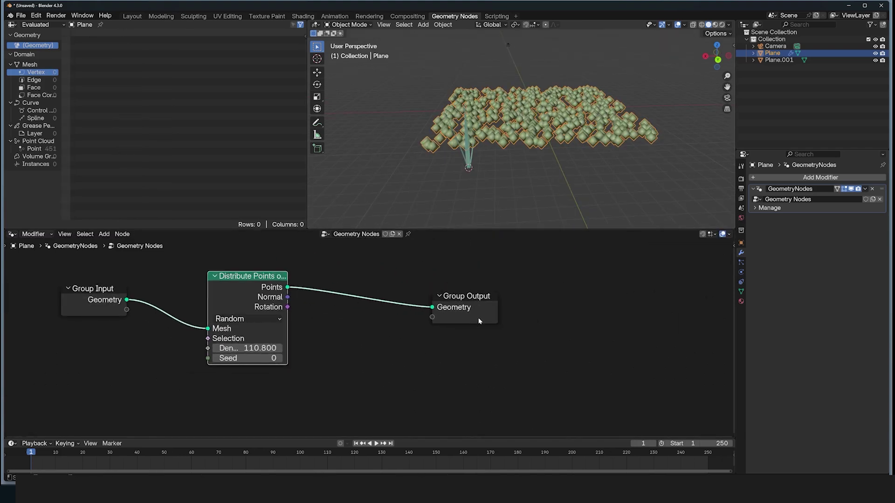
Make room before Group Output and insert an Instance on Points node into the Points link
{"action": "left_click_drag", "start_coordinate": [480, 321], "coordinate": [615, 324]}
{"action": "key", "text": "shift+a"}
{"action": "left_click", "coordinate": [505, 289]}
{"action": "type", "text": "on "}
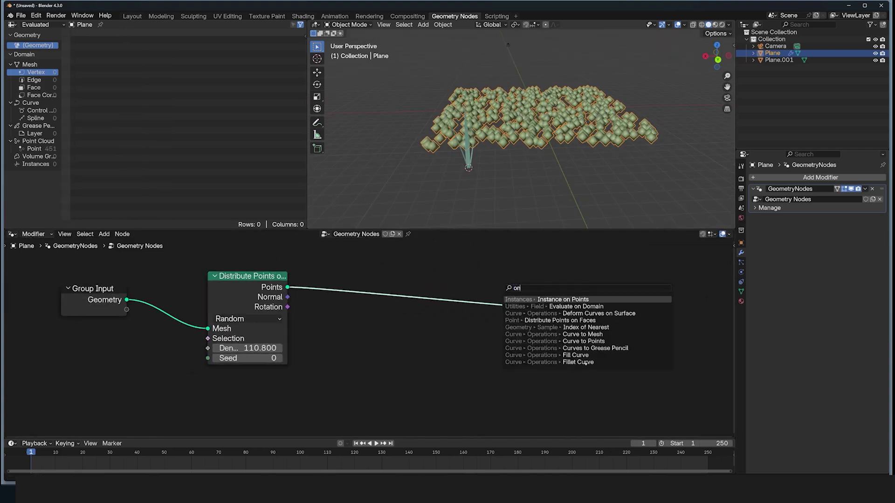
{"action": "type", "text": "p"}
{"action": "key", "text": "Return"}
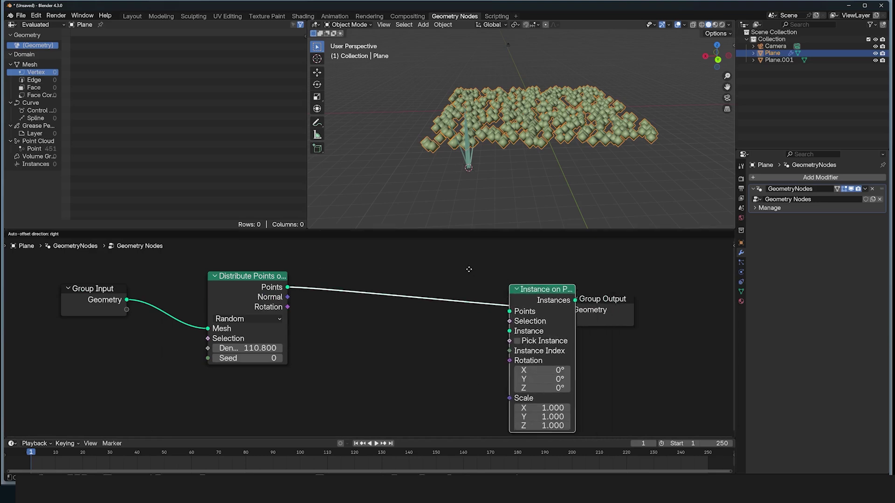
{"action": "left_click", "coordinate": [469, 269]}
Add an Object Info node for the grass clump, feed its Geometry into Instance, and link the distributed points' Rotation to the instances' Rotation
{"action": "left_click_drag", "start_coordinate": [398, 341], "coordinate": [346, 333]}
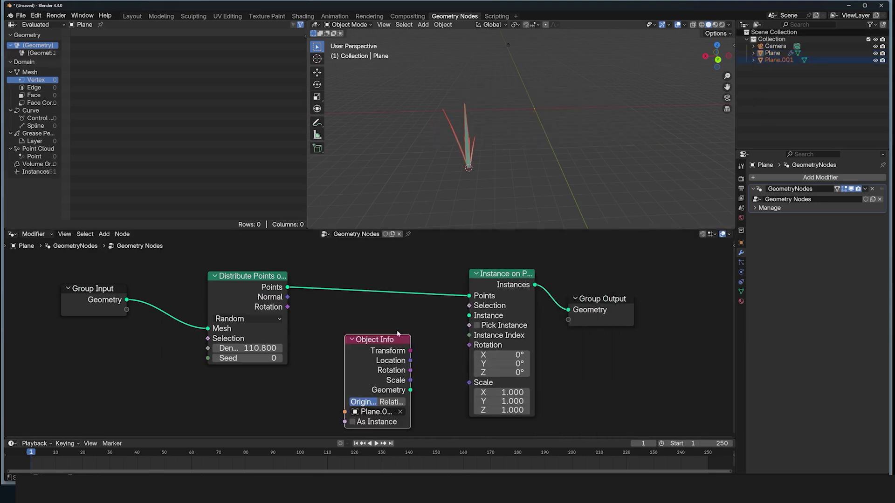
{"action": "middle_click_drag", "start_coordinate": [411, 324], "coordinate": [481, 284]}
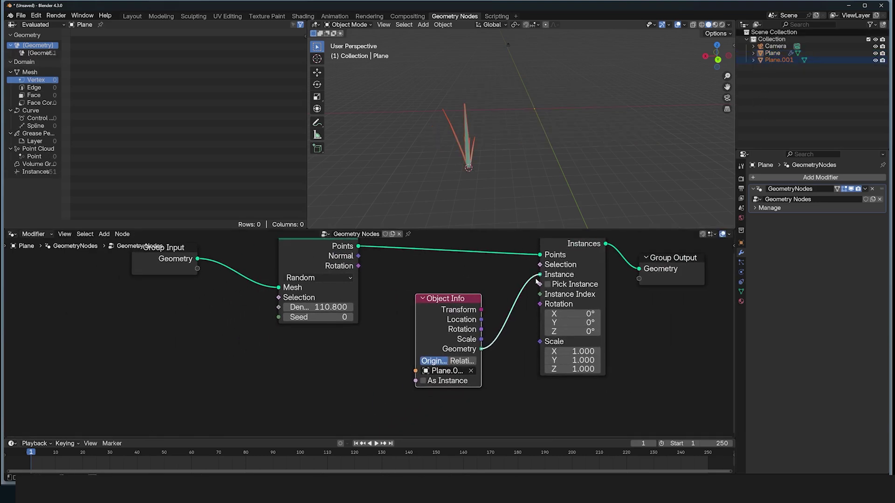
{"action": "left_click_drag", "start_coordinate": [536, 281], "coordinate": [542, 278]}
{"action": "middle_click_drag", "start_coordinate": [561, 117], "coordinate": [647, 136]}
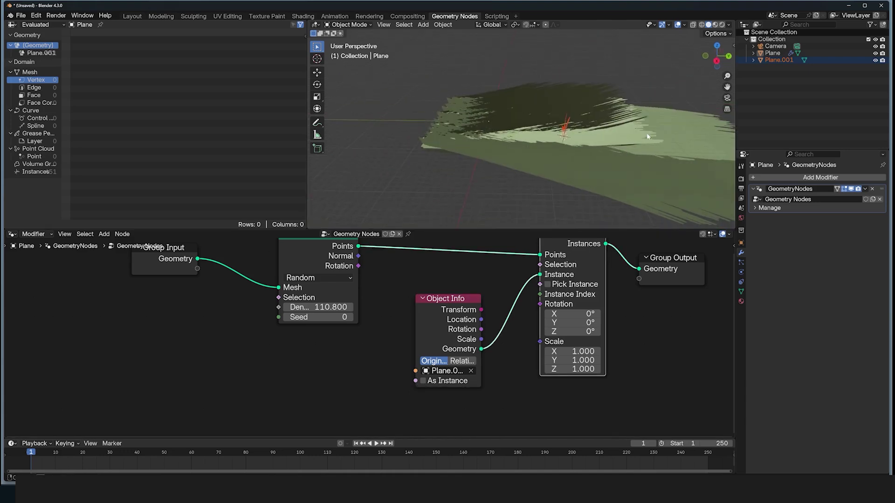
{"action": "scroll", "coordinate": [648, 136], "scroll_direction": "up", "scroll_amount": 2}
{"action": "left_click_drag", "start_coordinate": [455, 309], "coordinate": [312, 349]}
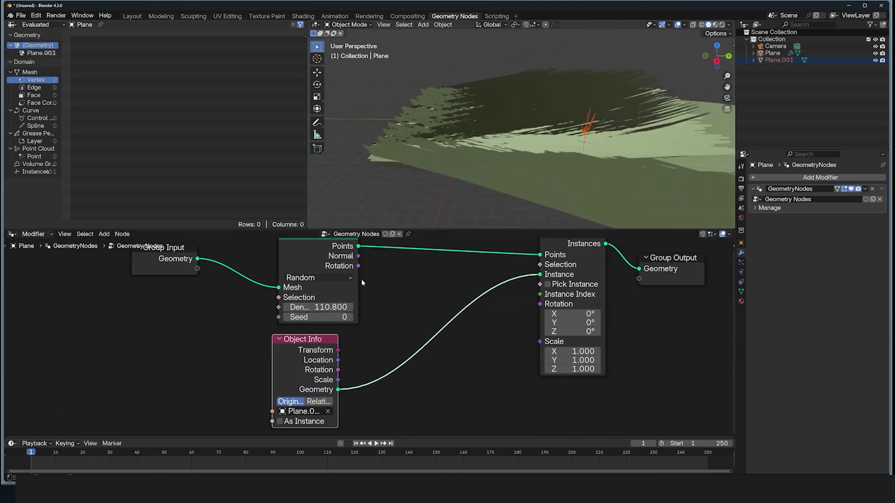
{"action": "left_click_drag", "start_coordinate": [537, 309], "coordinate": [537, 309]}
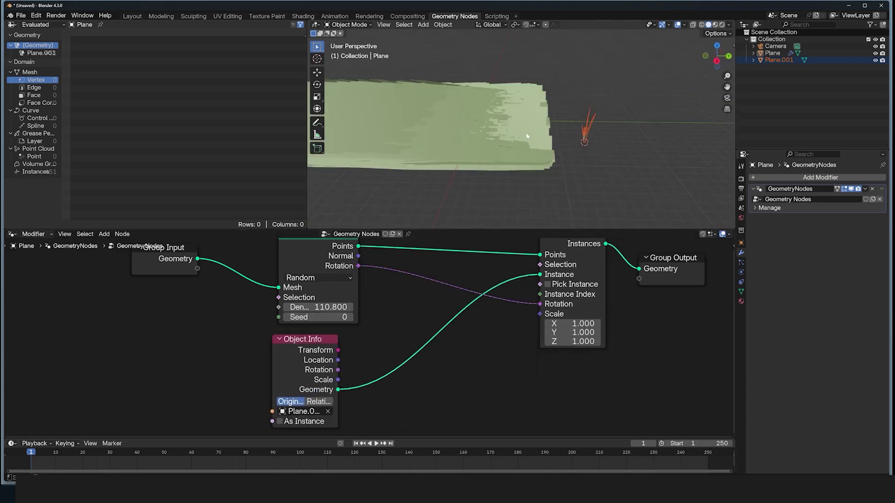
Apply the grass clump's object transforms, and reselect the ground plane
{"action": "left_click", "coordinate": [589, 134]}
{"action": "scroll", "coordinate": [590, 135], "scroll_direction": "up", "scroll_amount": 3}
{"action": "middle_click_drag", "start_coordinate": [590, 135], "coordinate": [522, 134], "text": "shift"}
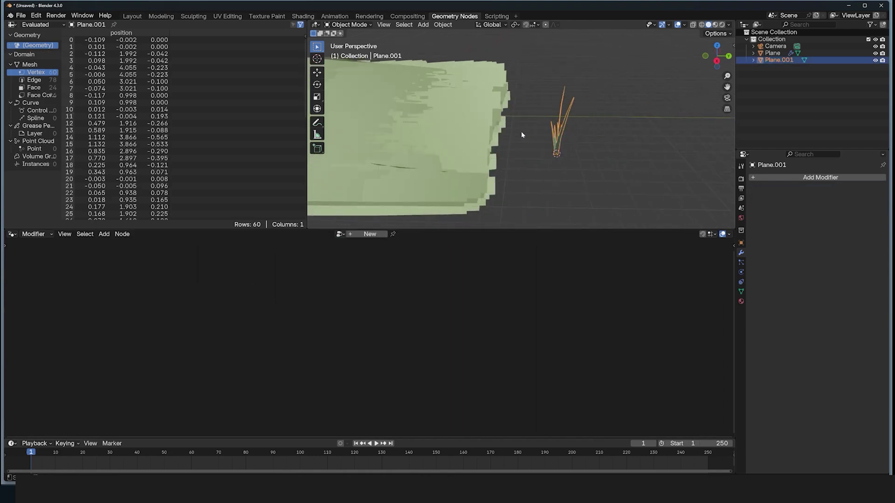
{"action": "key", "text": "ctrl+a"}
{"action": "left_click", "coordinate": [565, 132]}
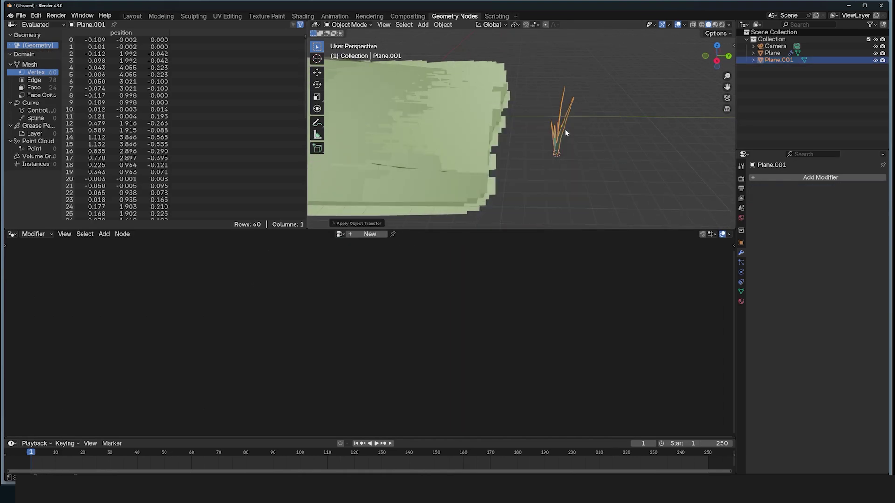
{"action": "key", "text": "ctrl+a"}
{"action": "left_click", "coordinate": [568, 123]}
{"action": "left_click", "coordinate": [499, 127]}
{"action": "scroll", "coordinate": [528, 158], "scroll_direction": "down", "scroll_amount": 6}
{"action": "mouse_move", "coordinate": [529, 144]}
{"action": "middle_mouse_down", "text": "shift"}
{"action": "mouse_move", "coordinate": [539, 175]}
{"action": "mouse_move", "coordinate": [535, 134]}
{"action": "middle_mouse_up", "text": "shift"}
{"action": "scroll", "coordinate": [603, 323], "scroll_direction": "up", "scroll_amount": 1}
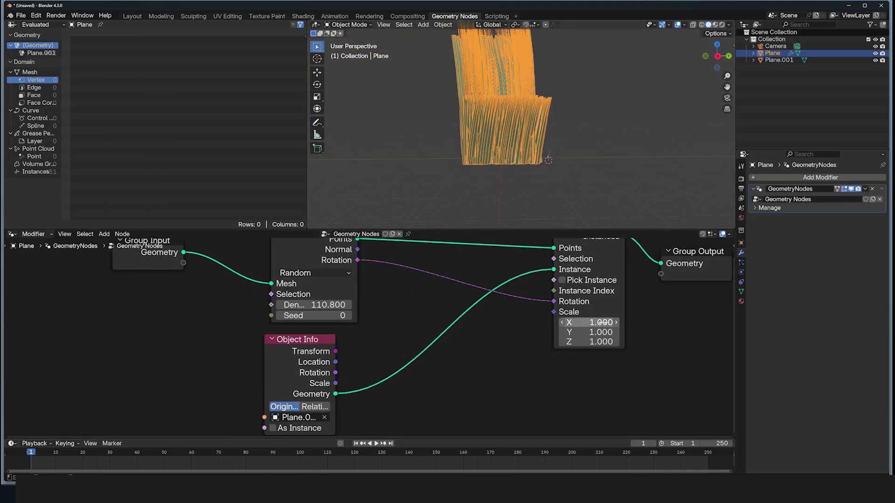
Add a Noise Texture node and link its Fac output to the Scale of Instance on Points
{"action": "left_click", "coordinate": [483, 354]}
{"action": "middle_click_drag", "start_coordinate": [484, 354], "coordinate": [496, 319]}
{"action": "key", "text": "shift+a"}
{"action": "left_click", "coordinate": [495, 308]}
{"action": "type", "text": "am"}
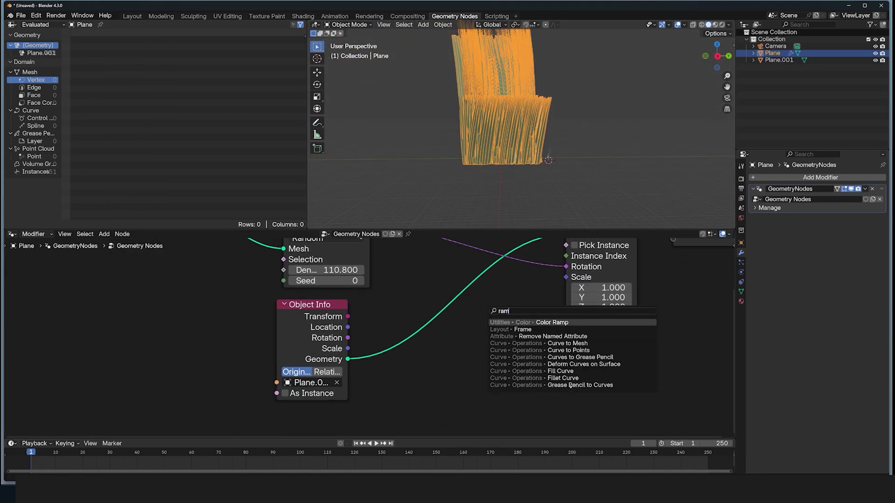
{"action": "key", "text": "BackSpace"}
{"action": "key", "text": "BackSpace"}
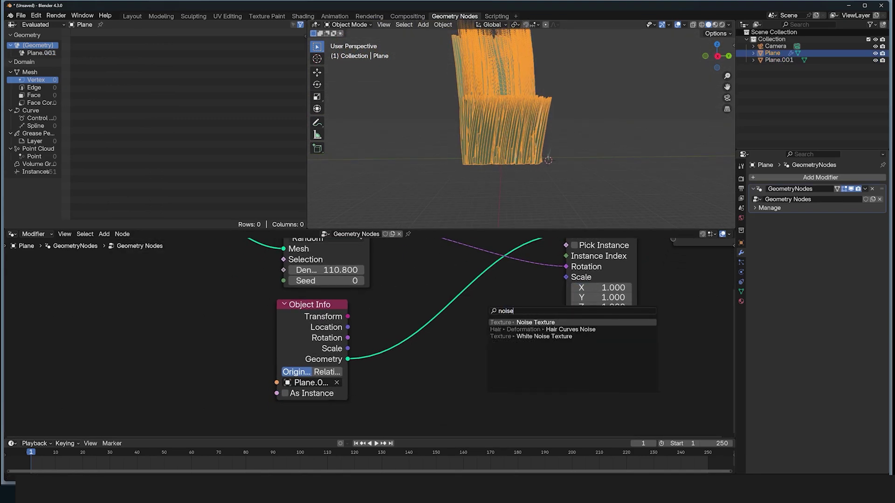
{"action": "key", "text": "Return"}
{"action": "left_click", "coordinate": [457, 378]}
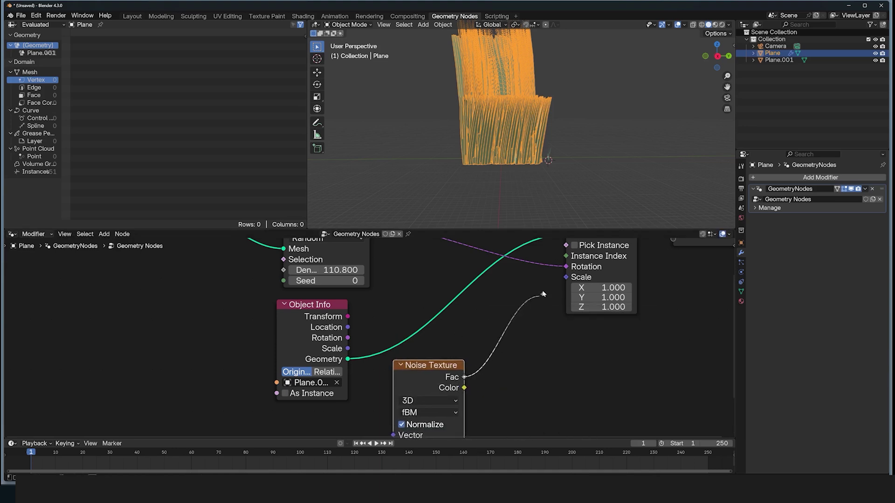
{"action": "middle_click_drag", "start_coordinate": [495, 308], "coordinate": [535, 276]}
Insert a Math node set to Multiply by 0.110 between the noise Fac and the instance Scale
{"action": "key", "text": "shift+a"}
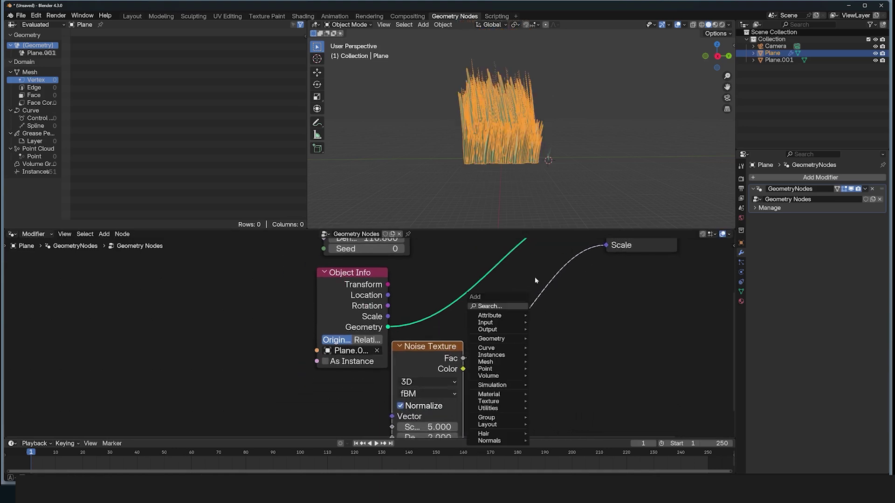
{"action": "left_click", "coordinate": [511, 307]}
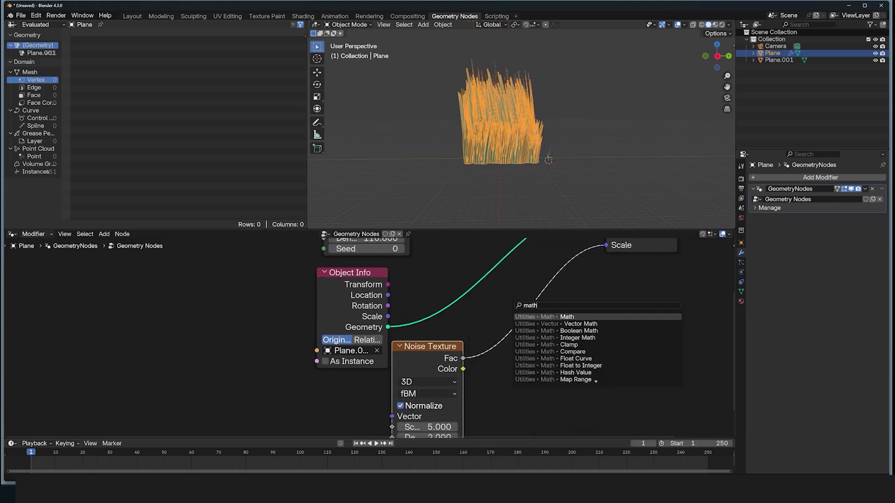
{"action": "type", "text": "math"}
{"action": "key", "text": "Return"}
{"action": "left_click", "coordinate": [505, 325]}
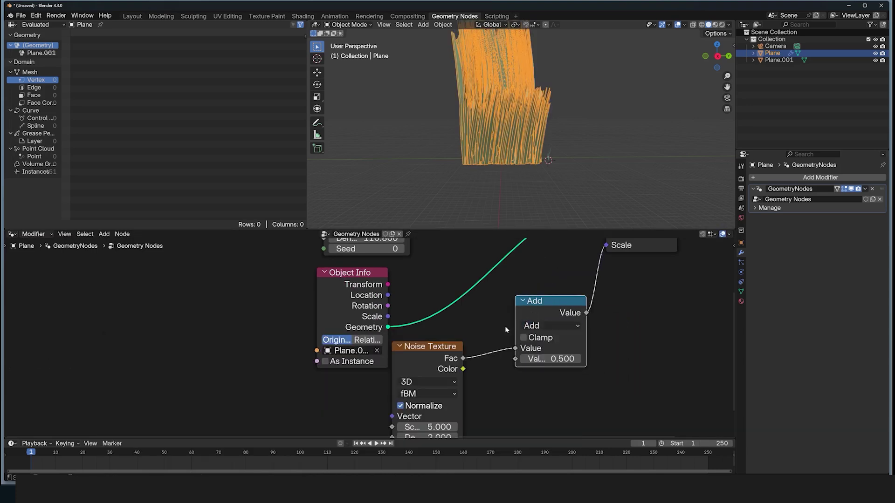
{"action": "left_click", "coordinate": [529, 326]}
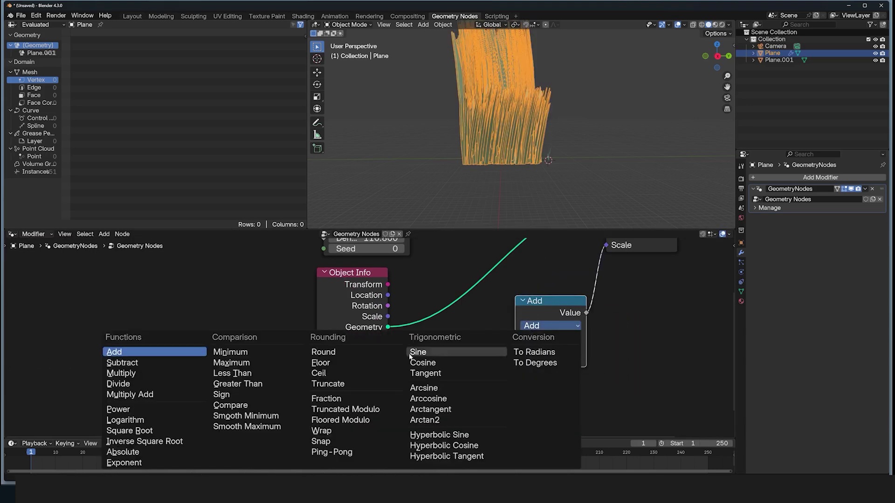
{"action": "left_click", "coordinate": [139, 373]}
{"action": "left_click_drag", "start_coordinate": [550, 359], "coordinate": [531, 359]}
{"action": "scroll", "coordinate": [508, 159], "scroll_direction": "up", "scroll_amount": 6}
{"action": "left_click", "coordinate": [508, 159]}
{"action": "middle_click_drag", "start_coordinate": [507, 156], "coordinate": [610, 156]}
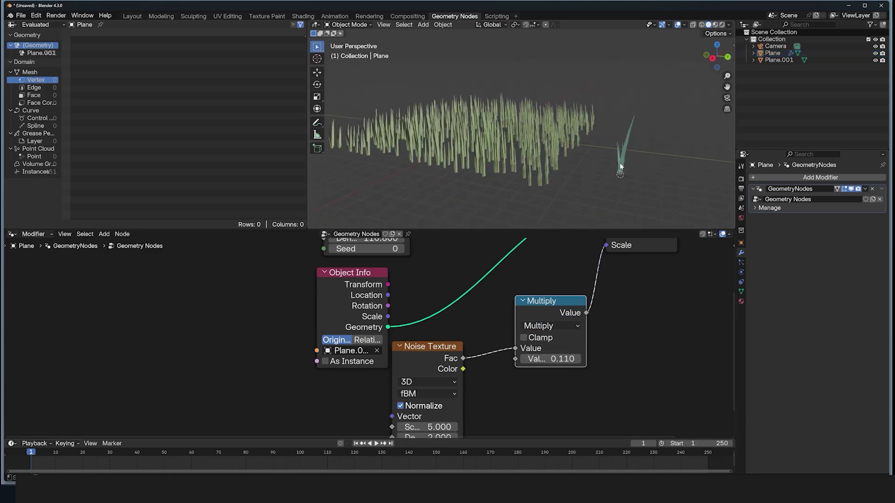
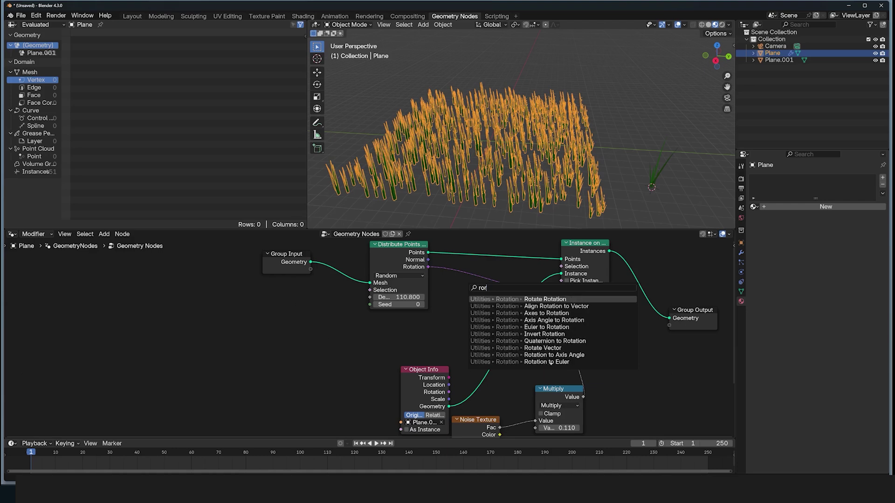
Insert a Rotate Rotation node into the Rotation link before Instance on Points and set its Z rotation to -117°
{"action": "key", "text": "BackSpace"}
{"action": "type", "text": "r"}
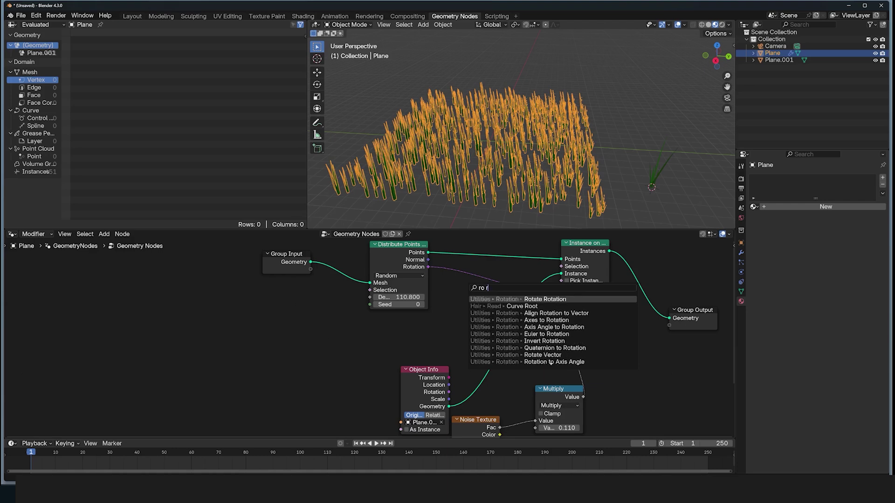
{"action": "left_click", "coordinate": [520, 298]}
{"action": "left_click", "coordinate": [465, 273]}
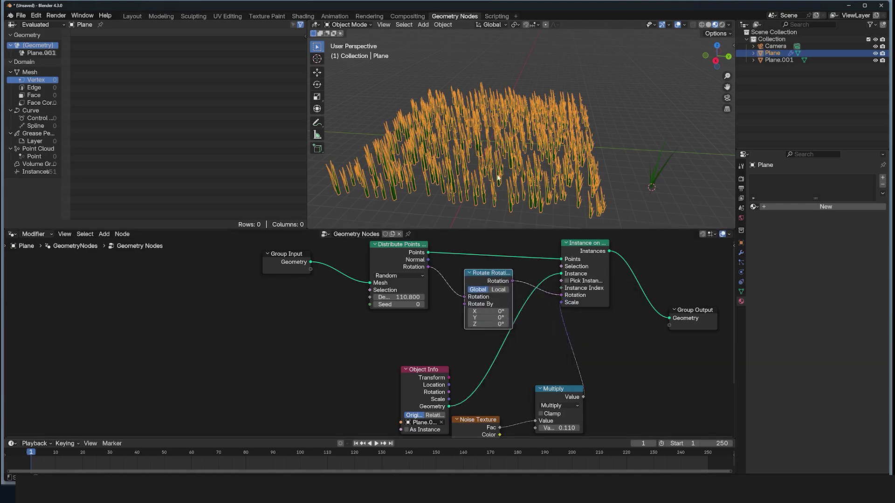
{"action": "left_click_drag", "start_coordinate": [402, 266], "coordinate": [385, 255]}
{"action": "scroll", "coordinate": [485, 303], "scroll_direction": "up", "scroll_amount": 1}
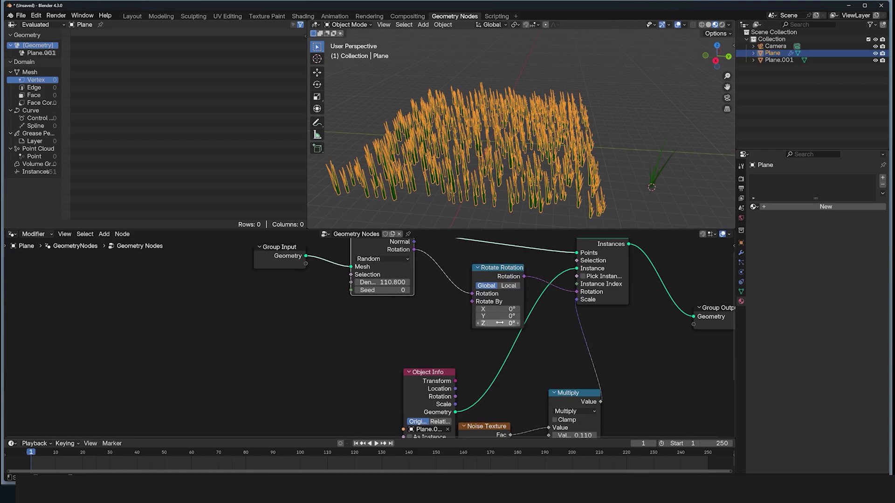
{"action": "left_click_drag", "start_coordinate": [501, 322], "coordinate": [480, 323]}
{"action": "key", "text": "shift+a"}
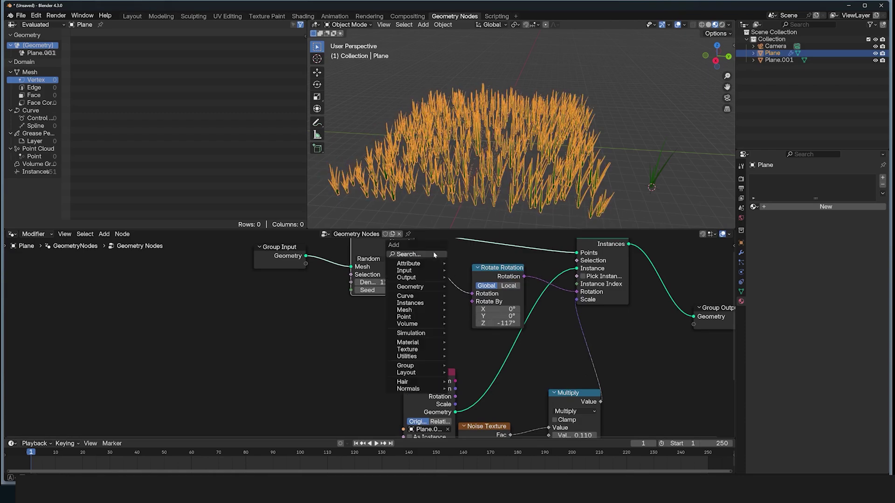
{"action": "type", "text": "x"}
{"action": "key", "text": "Return"}
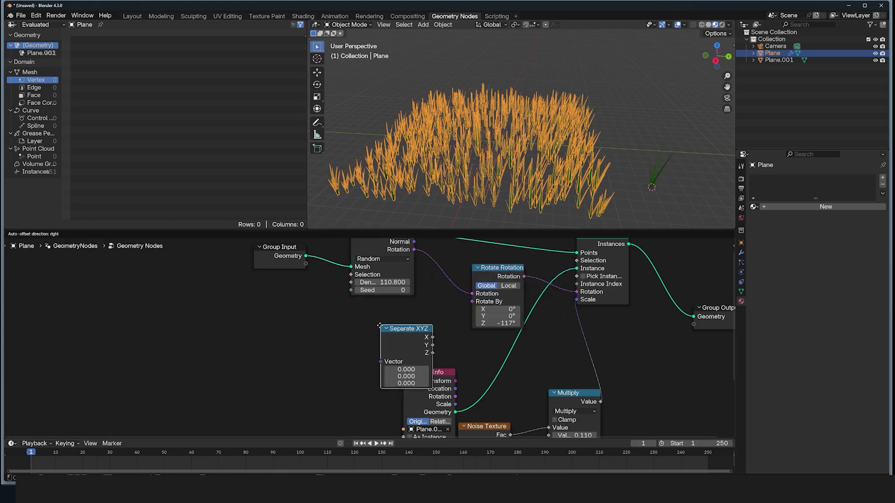
{"action": "left_click", "coordinate": [409, 301]}
{"action": "key", "text": "x"}
Add a Combine XYZ node and link its Vector output to the Rotate By input of Rotate Rotation
{"action": "key", "text": "shift+a"}
{"action": "type", "text": "x"}
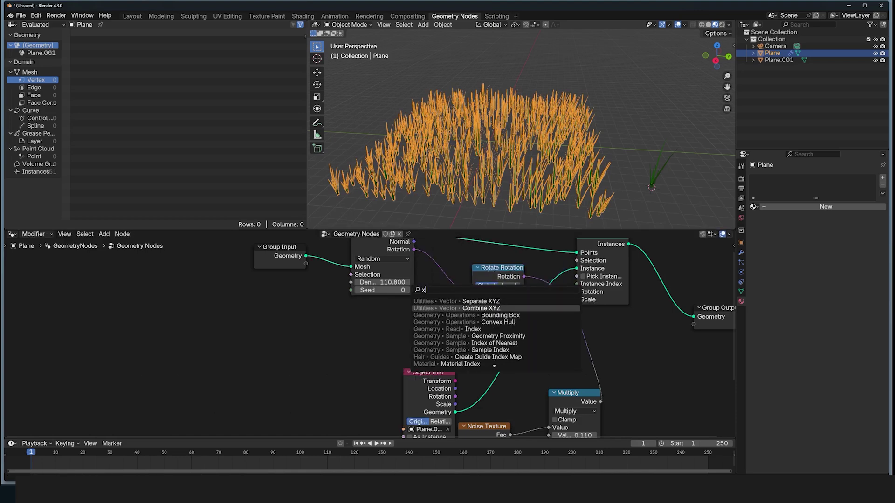
{"action": "key", "text": "Down"}
{"action": "key", "text": "Return"}
{"action": "left_click", "coordinate": [371, 322]}
{"action": "left_click_drag", "start_coordinate": [422, 330], "coordinate": [483, 298]}
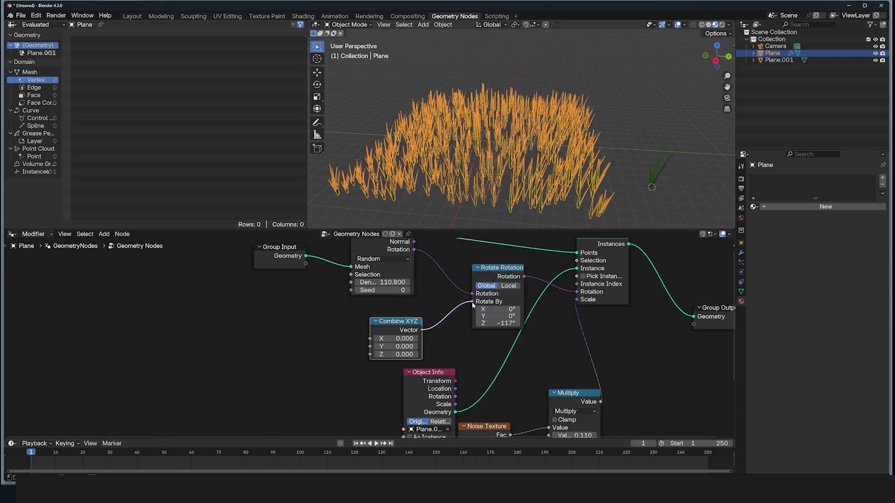
Add a Float Random Value node and link its Value output to the Z input of Combine XYZ
{"action": "middle_click_drag", "start_coordinate": [420, 330], "coordinate": [492, 308]}
{"action": "key", "text": "shift+a"}
{"action": "type", "text": "random"}
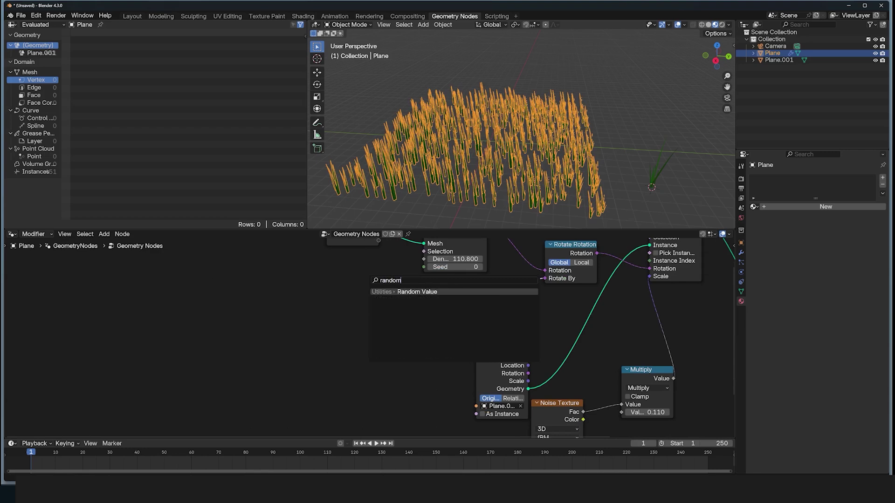
{"action": "key", "text": "Return"}
{"action": "left_click", "coordinate": [330, 313]}
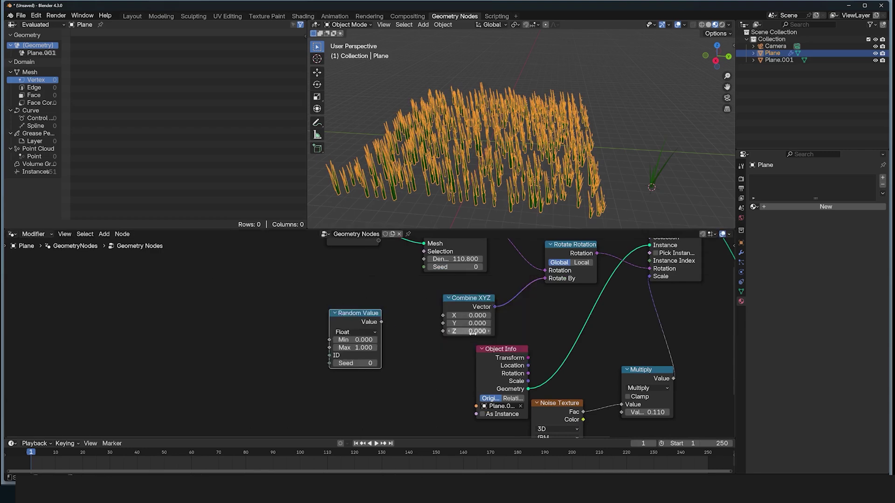
{"action": "left_click_drag", "start_coordinate": [471, 331], "coordinate": [530, 331]}
{"action": "left_click_drag", "start_coordinate": [381, 322], "coordinate": [443, 331]}
Hide the viewport overlays and set the Random Value node's Min to -21.000 and Max to 29.600
{"action": "left_click", "coordinate": [677, 25]}
{"action": "middle_click_drag", "start_coordinate": [589, 69], "coordinate": [615, 109]}
{"action": "left_click_drag", "start_coordinate": [356, 347], "coordinate": [488, 348]}
{"action": "left_click_drag", "start_coordinate": [355, 340], "coordinate": [258, 340]}
Set the Density of the Distribute Points on Faces node to 800
{"action": "scroll", "coordinate": [519, 163], "scroll_direction": "down", "scroll_amount": 3}
{"action": "middle_click_drag", "start_coordinate": [523, 161], "coordinate": [475, 159]}
{"action": "middle_click_drag", "start_coordinate": [528, 278], "coordinate": [545, 325]}
{"action": "double_click", "coordinate": [470, 304]}
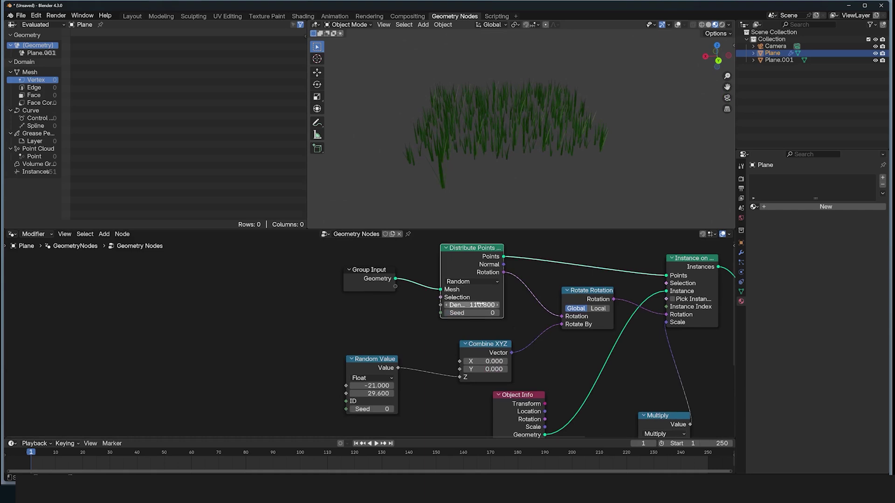
{"action": "type", "text": "500"}
{"action": "key", "text": "Return"}
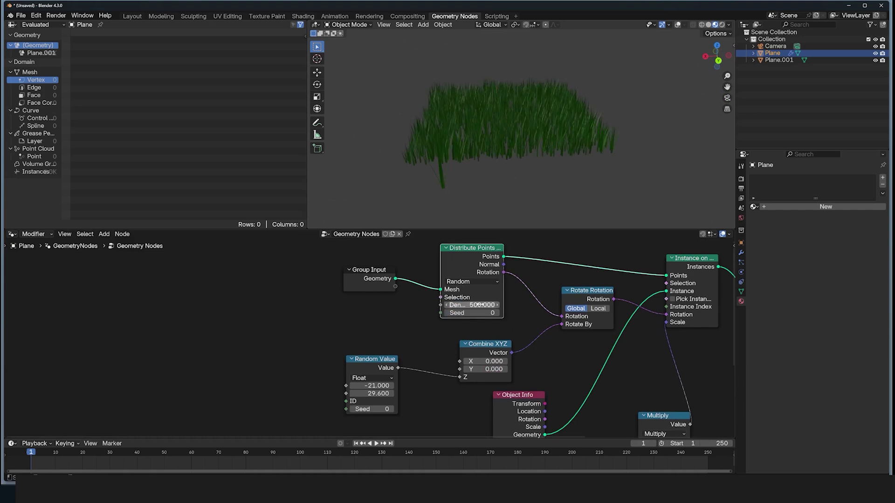
{"action": "middle_click_drag", "start_coordinate": [521, 204], "coordinate": [576, 167]}
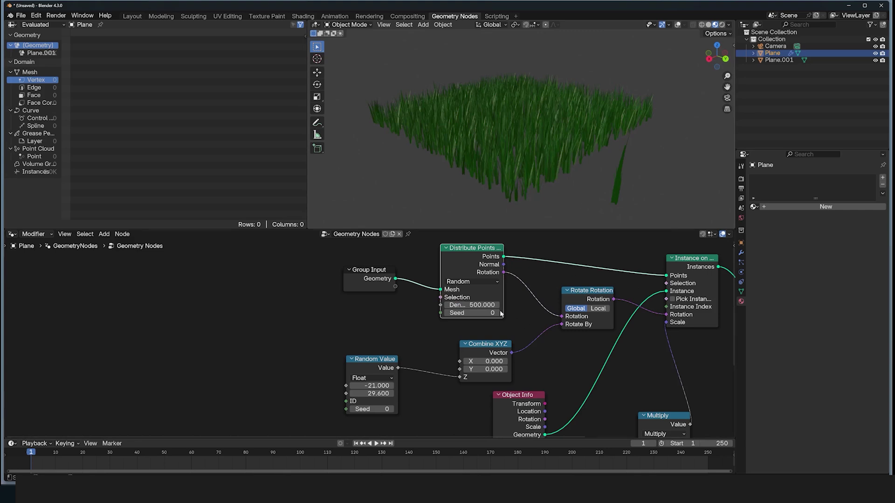
{"action": "left_click_drag", "start_coordinate": [483, 305], "coordinate": [530, 305]}
{"action": "left_click", "coordinate": [483, 306]}
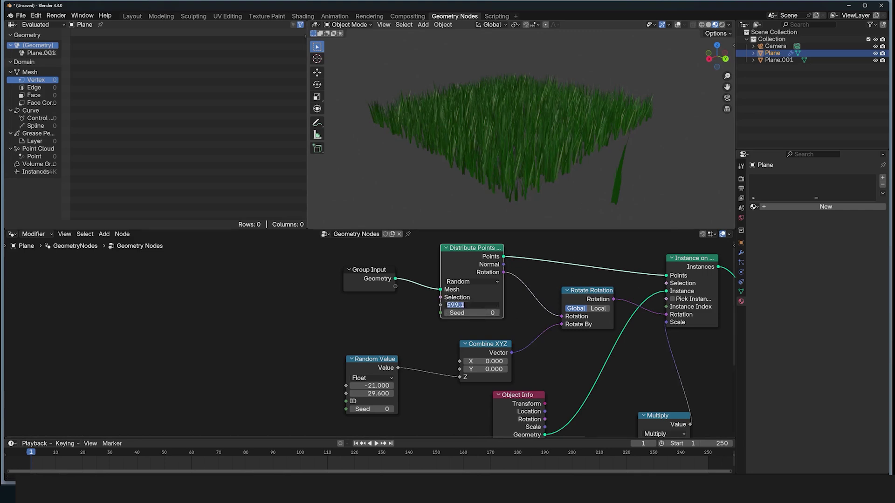
{"action": "type", "text": "800"}
{"action": "key", "text": "Return"}
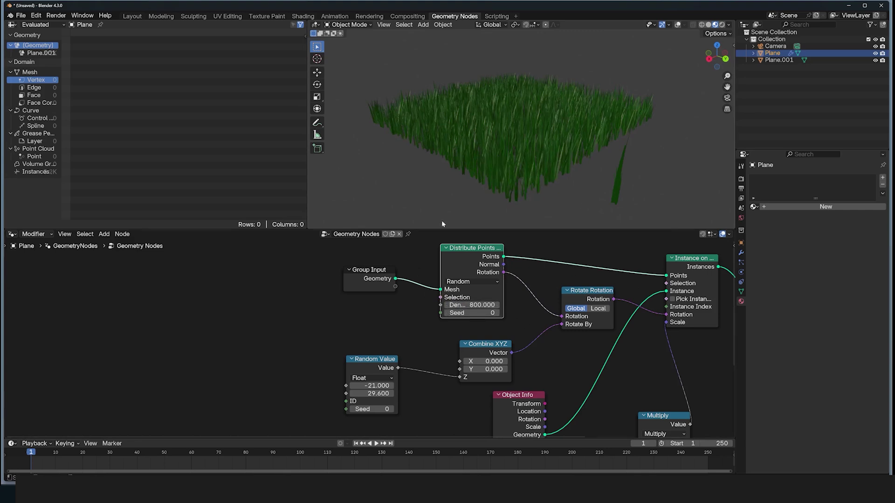
Tidy the node layout by moving Object Info under Rotate Rotation, Noise Texture under Random Value, and Multiply under Object Info
{"action": "middle_click_drag", "start_coordinate": [441, 220], "coordinate": [555, 156]}
{"action": "scroll", "coordinate": [620, 326], "scroll_direction": "down", "scroll_amount": 3}
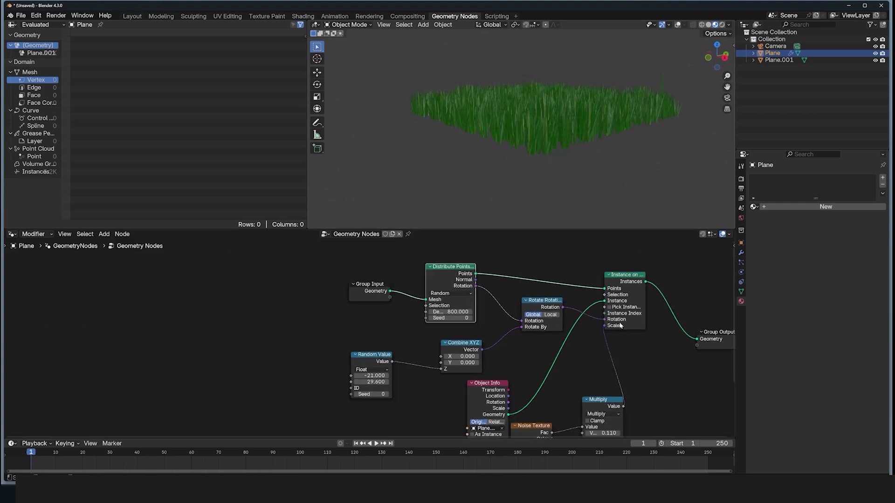
{"action": "middle_click_drag", "start_coordinate": [604, 369], "coordinate": [591, 328]}
{"action": "left_click_drag", "start_coordinate": [477, 345], "coordinate": [524, 310]}
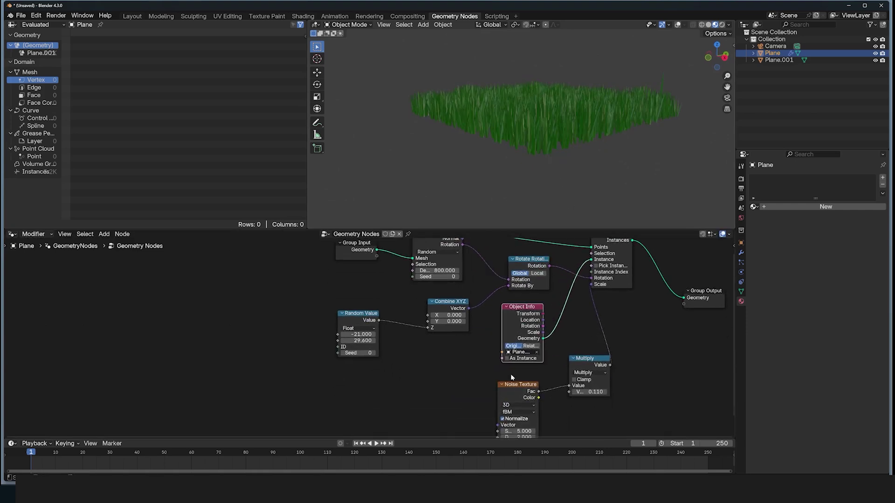
{"action": "left_click_drag", "start_coordinate": [518, 390], "coordinate": [390, 369]}
{"action": "left_click_drag", "start_coordinate": [579, 363], "coordinate": [521, 370]}
Set the Scale of the Noise Texture that drives the instance scale to 0.5
{"action": "middle_click_drag", "start_coordinate": [516, 165], "coordinate": [519, 180]}
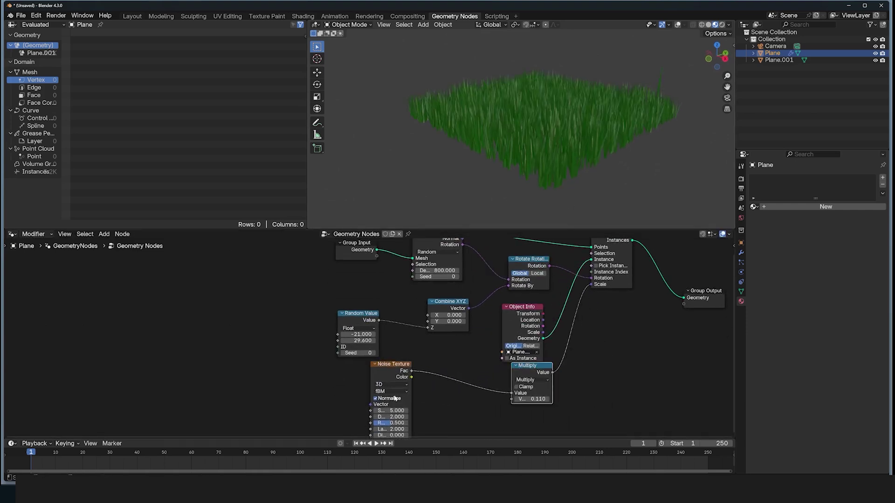
{"action": "left_click_drag", "start_coordinate": [394, 410], "coordinate": [315, 410]}
{"action": "left_click", "coordinate": [391, 411]}
{"action": "type", "text": "0.5"}
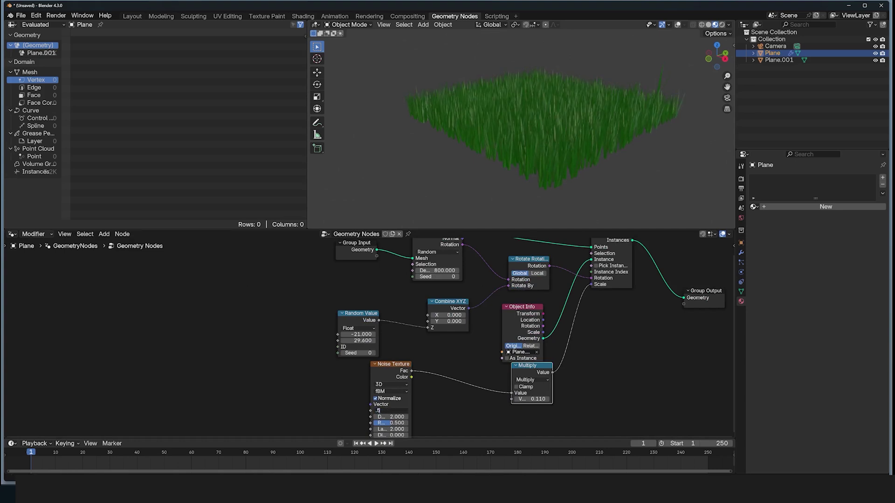
{"action": "key", "text": "Return"}
Move Group Output farther from Instance on Points and insert a Rotate Instances node on the link just before it
{"action": "mouse_move", "coordinate": [565, 130]}
{"action": "middle_mouse_down"}
{"action": "mouse_move", "coordinate": [616, 122]}
{"action": "mouse_move", "coordinate": [633, 135]}
{"action": "mouse_move", "coordinate": [522, 178]}
{"action": "mouse_move", "coordinate": [566, 155]}
{"action": "mouse_move", "coordinate": [640, 152]}
{"action": "mouse_move", "coordinate": [608, 166]}
{"action": "mouse_move", "coordinate": [569, 130]}
{"action": "middle_mouse_up"}
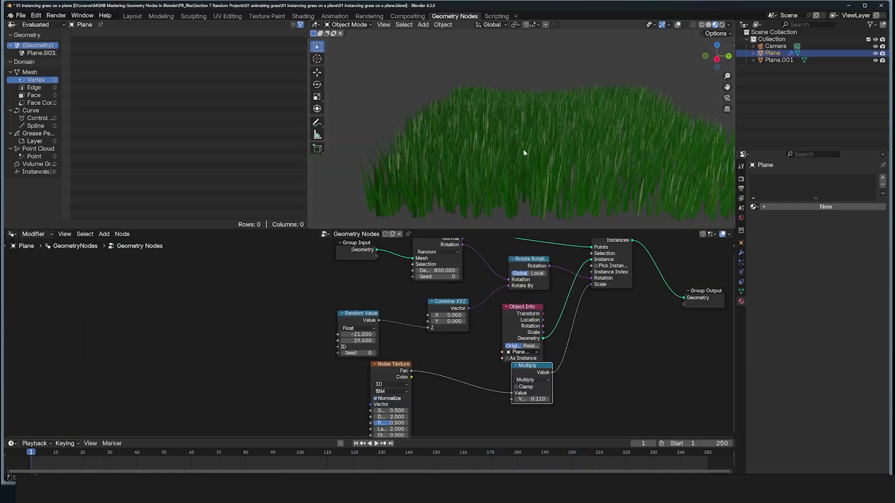
{"action": "middle_click_drag", "start_coordinate": [523, 149], "coordinate": [456, 143]}
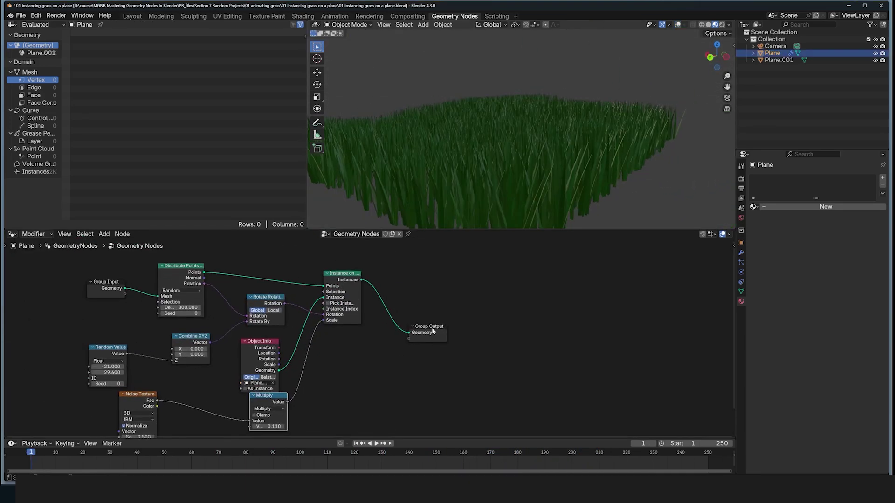
{"action": "left_click_drag", "start_coordinate": [433, 332], "coordinate": [616, 292]}
{"action": "scroll", "coordinate": [617, 291], "scroll_direction": "up", "scroll_amount": 1}
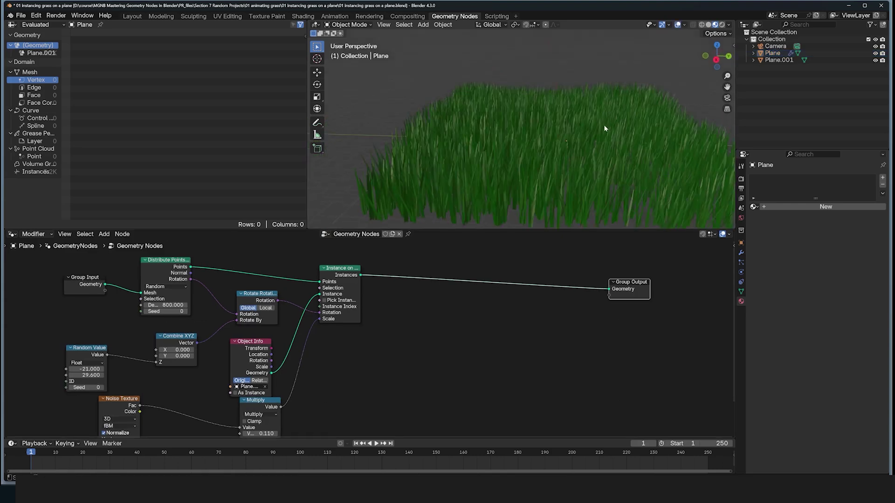
{"action": "middle_click_drag", "start_coordinate": [604, 128], "coordinate": [548, 132]}
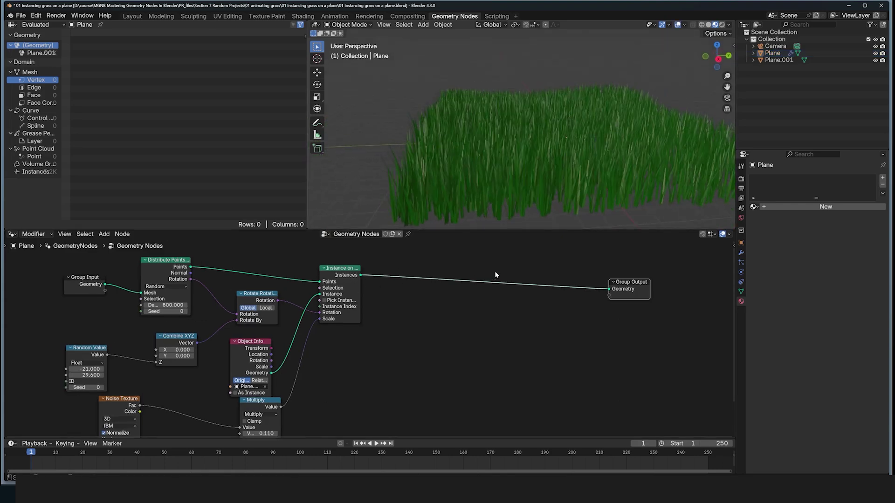
{"action": "key", "text": "shift+a"}
{"action": "type", "text": "rota in"}
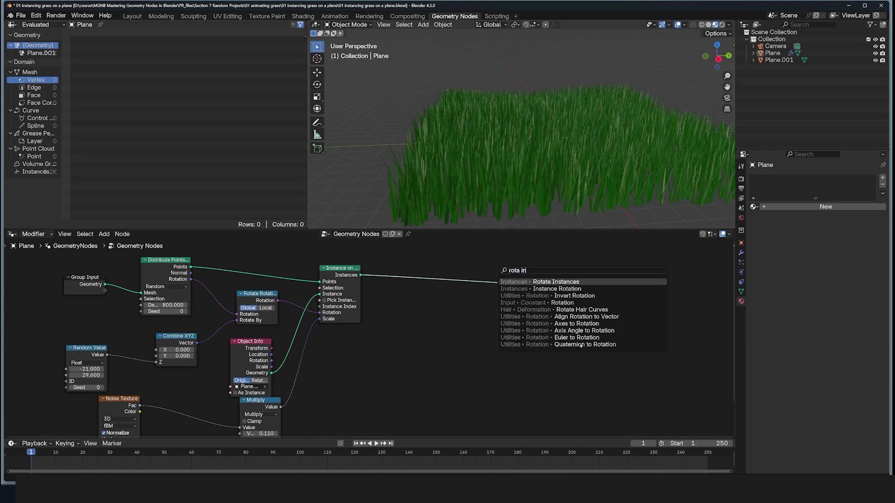
{"action": "left_click", "coordinate": [557, 282]}
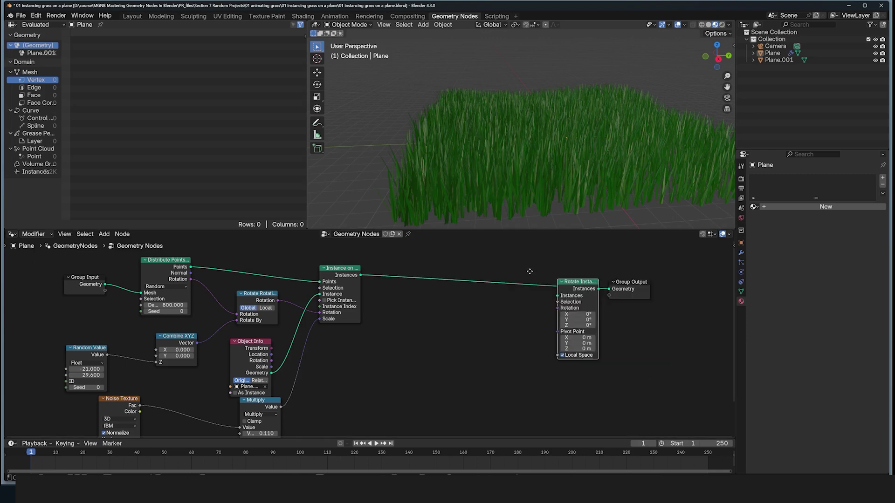
{"action": "left_click", "coordinate": [514, 266]}
Try out the Z, Y and X rotation values of the Rotate Instances node
{"action": "mouse_move", "coordinate": [534, 309]}
{"action": "left_mouse_down"}
{"action": "mouse_move", "coordinate": [548, 309]}
{"action": "mouse_move", "coordinate": [523, 297]}
{"action": "mouse_move", "coordinate": [553, 298]}
{"action": "mouse_move", "coordinate": [525, 297]}
{"action": "mouse_move", "coordinate": [536, 298]}
{"action": "left_mouse_up"}
{"action": "right_click", "coordinate": [535, 309]}
{"action": "right_click", "coordinate": [534, 303]}
{"action": "right_click", "coordinate": [534, 298]}
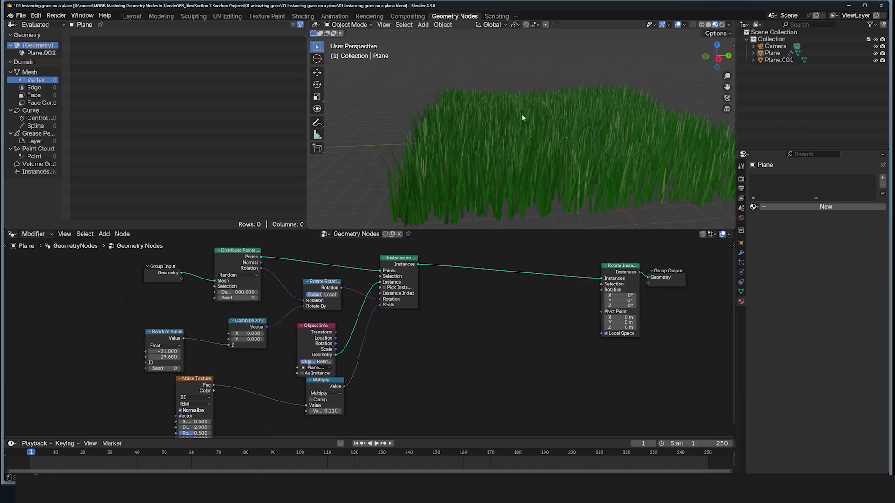
Add a Wave Texture node in the free space between Instance on Points and Rotate Instances
{"action": "middle_click_drag", "start_coordinate": [522, 117], "coordinate": [523, 142]}
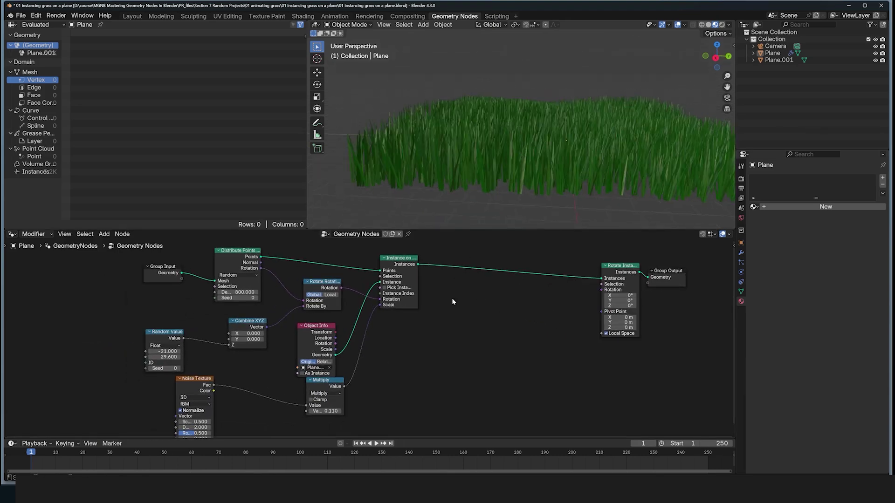
{"action": "key", "text": "shift+a"}
{"action": "type", "text": "noi"}
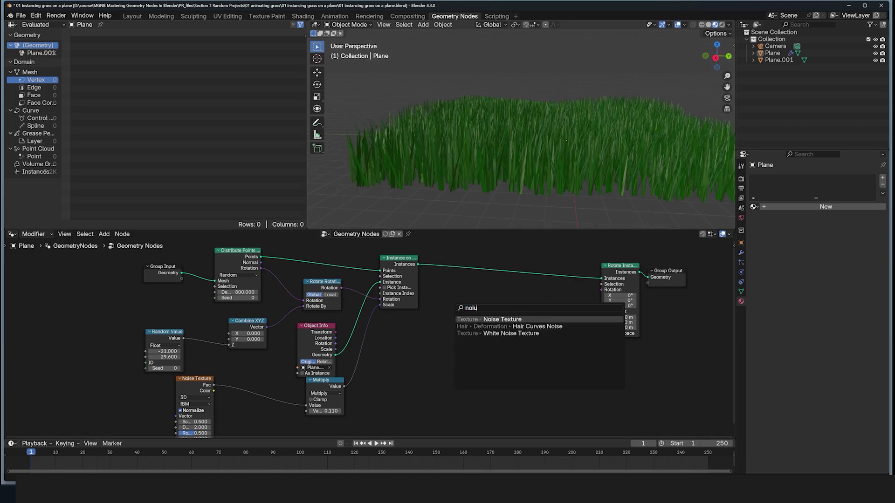
{"action": "key", "text": "BackSpace"}
{"action": "key", "text": "BackSpace"}
{"action": "key", "text": "BackSpace"}
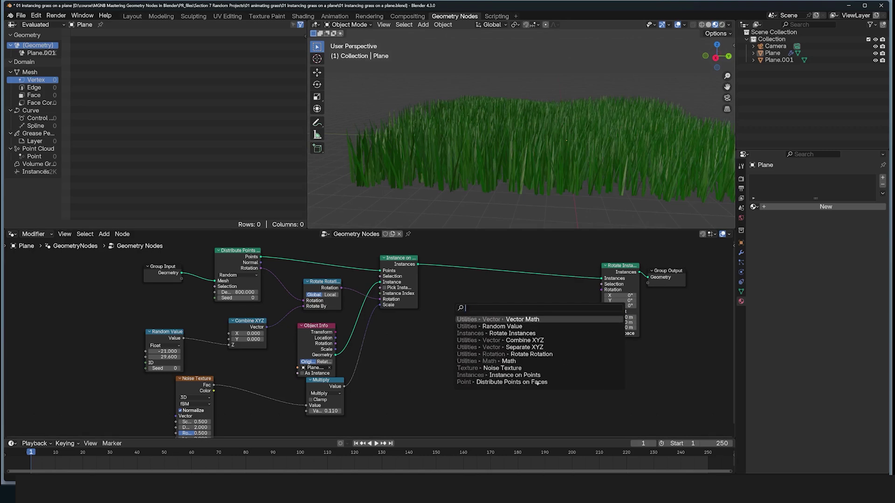
{"action": "type", "text": "wave"}
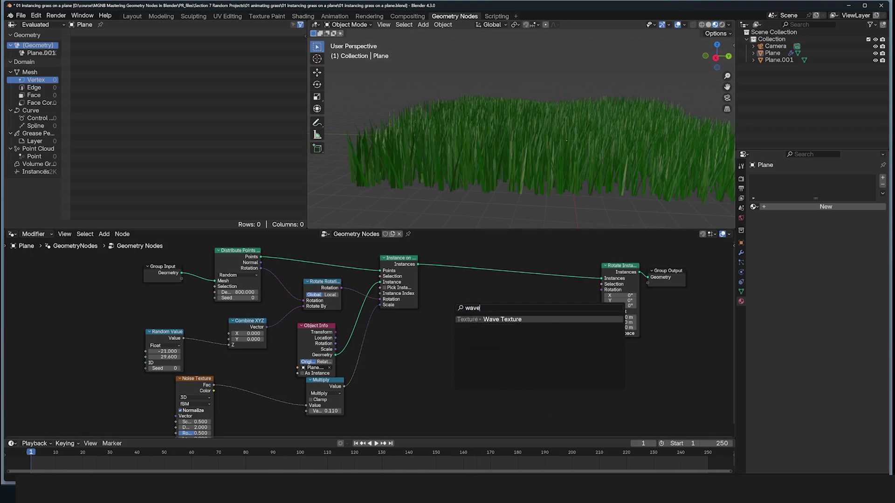
{"action": "key", "text": "Return"}
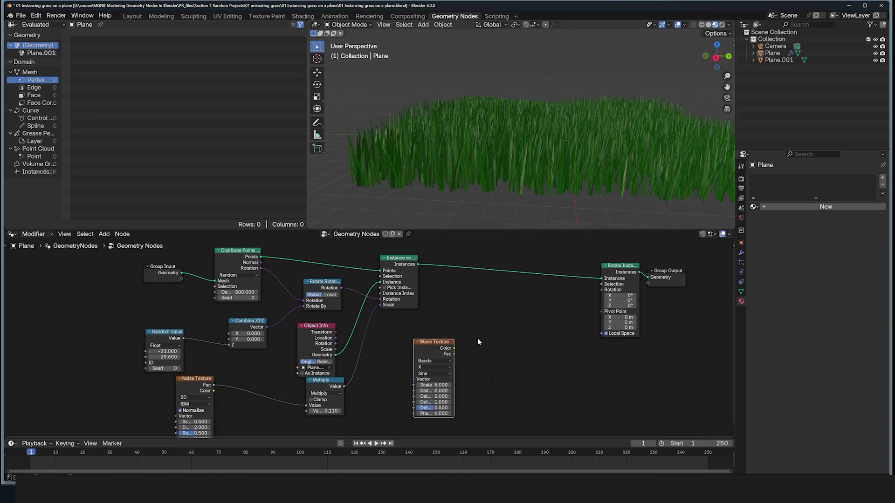
{"action": "left_click_drag", "start_coordinate": [426, 346], "coordinate": [442, 342]}
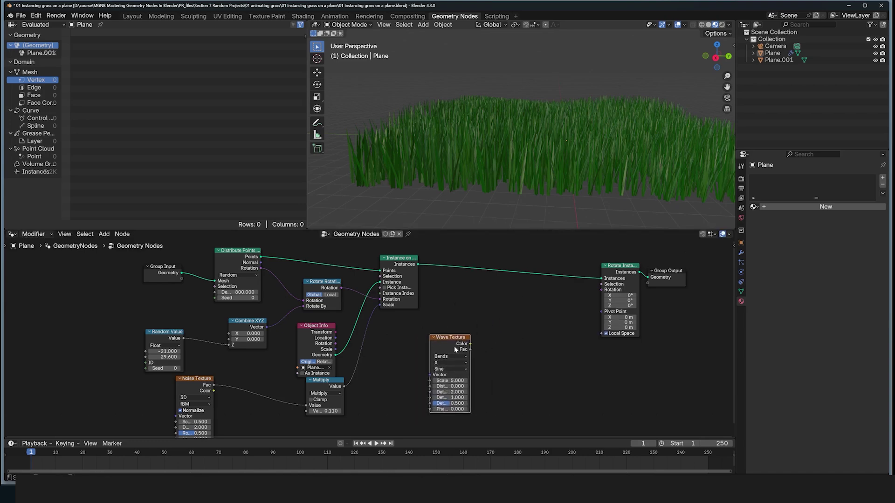
Preview the Wave Texture on the grass through a Viewer node fed by Instance on Points, with its domain set to Instance
{"action": "left_click", "coordinate": [455, 350], "text": "ctrl+shift"}
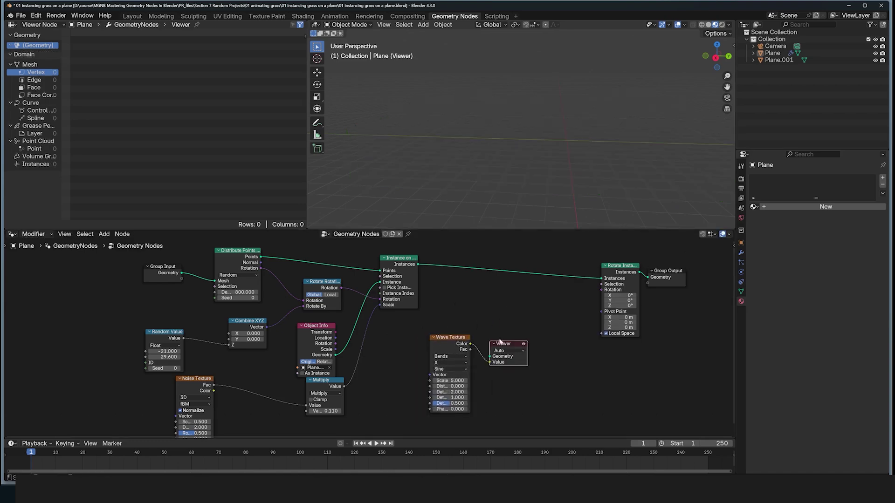
{"action": "left_click_drag", "start_coordinate": [500, 342], "coordinate": [569, 312]}
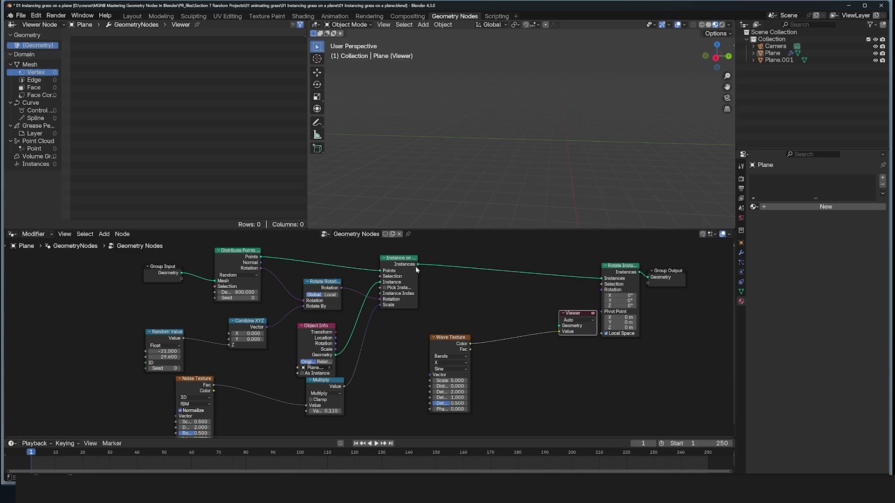
{"action": "left_click_drag", "start_coordinate": [418, 264], "coordinate": [559, 326]}
{"action": "left_click", "coordinate": [586, 321]}
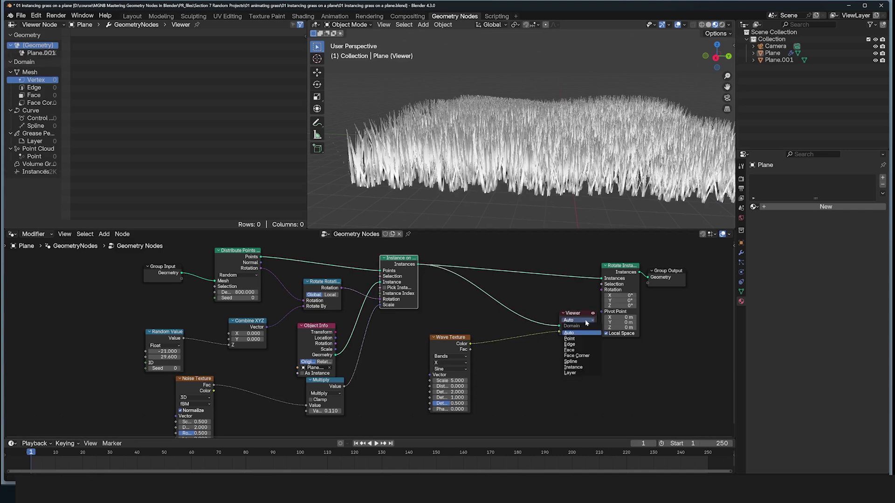
{"action": "left_click", "coordinate": [574, 367]}
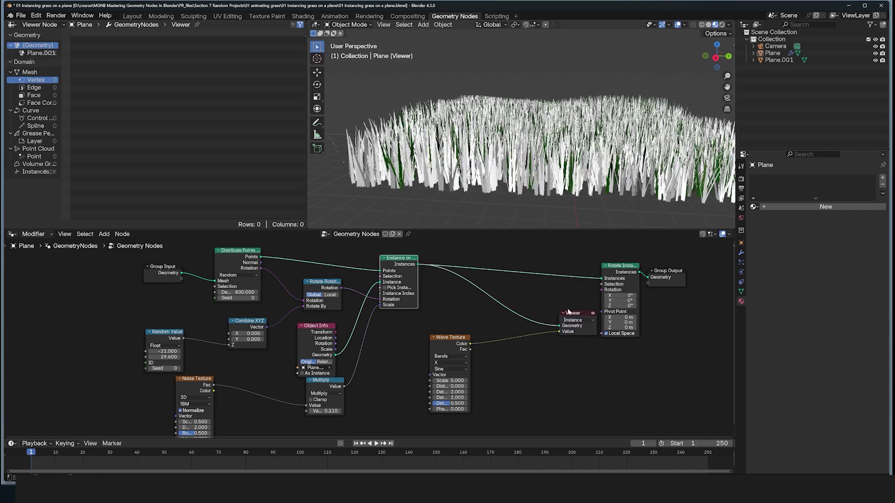
Set the Wave Texture's Scale to 0.430
{"action": "middle_click_drag", "start_coordinate": [490, 134], "coordinate": [492, 170]}
{"action": "left_click_drag", "start_coordinate": [450, 338], "coordinate": [460, 331]}
{"action": "left_click", "coordinate": [462, 374]}
{"action": "type", "text": "1"}
{"action": "key", "text": "Return"}
{"action": "left_click_drag", "start_coordinate": [461, 374], "coordinate": [435, 374]}
{"action": "middle_click_drag", "start_coordinate": [588, 182], "coordinate": [477, 170]}
{"action": "scroll", "coordinate": [510, 380], "scroll_direction": "up", "scroll_amount": 2}
{"action": "middle_click_drag", "start_coordinate": [564, 361], "coordinate": [517, 356]}
{"action": "middle_click_drag", "start_coordinate": [376, 211], "coordinate": [395, 207]}
{"action": "scroll", "coordinate": [395, 206], "scroll_direction": "up", "scroll_amount": 1}
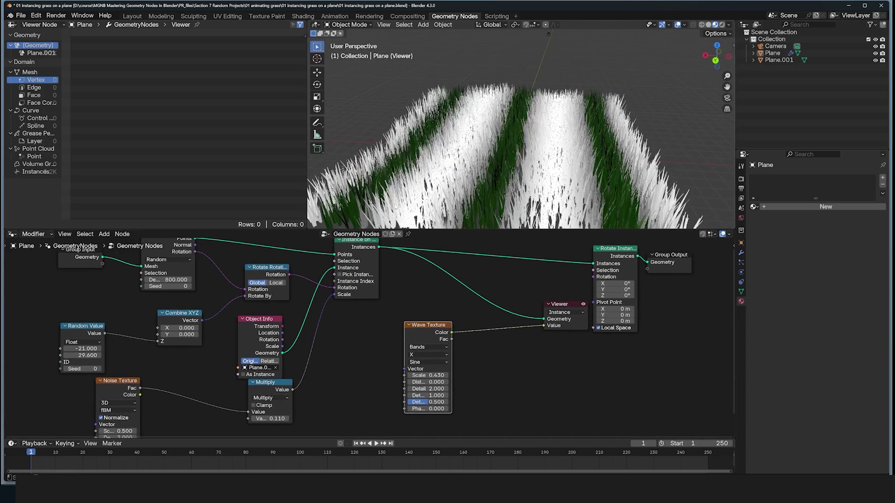
Sketch a wave-shaped curve with the Annotate tool across the middle white band of grass in the viewport
{"action": "left_click", "coordinate": [317, 122]}
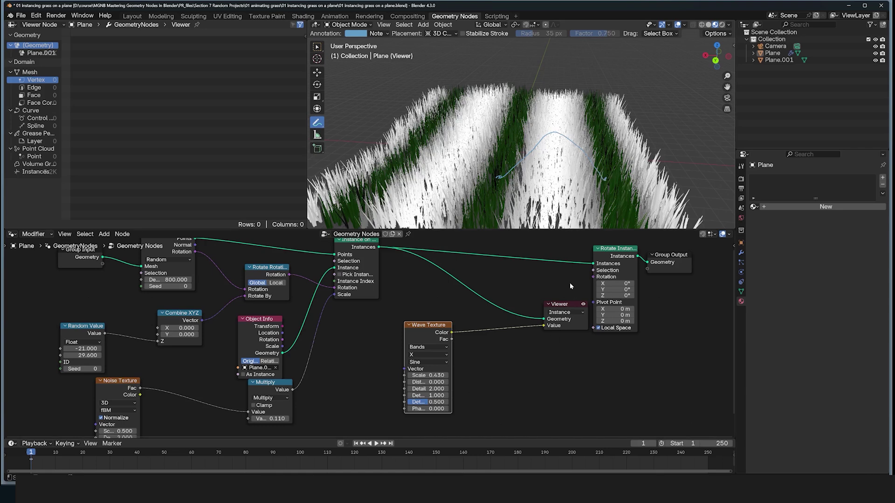
Add a second Combine XYZ node below the Viewer, beside the Wave Texture
{"action": "key", "text": "shift+a"}
{"action": "type", "text": "x"}
{"action": "left_click", "coordinate": [613, 295]}
{"action": "left_click", "coordinate": [529, 369]}
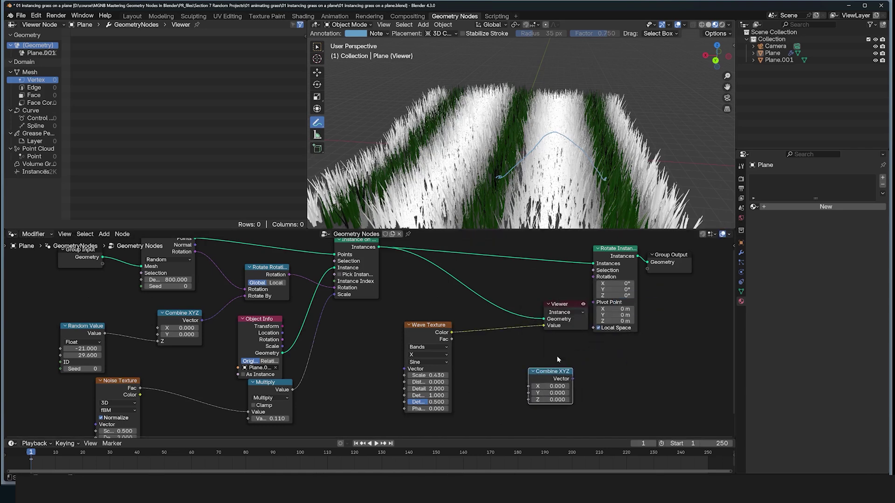
Connect the Wave Texture's Color to the new Combine XYZ's X and its Vector to the Rotate Instances Rotation
{"action": "left_click_drag", "start_coordinate": [571, 314], "coordinate": [503, 289]}
{"action": "left_click_drag", "start_coordinate": [552, 373], "coordinate": [533, 320]}
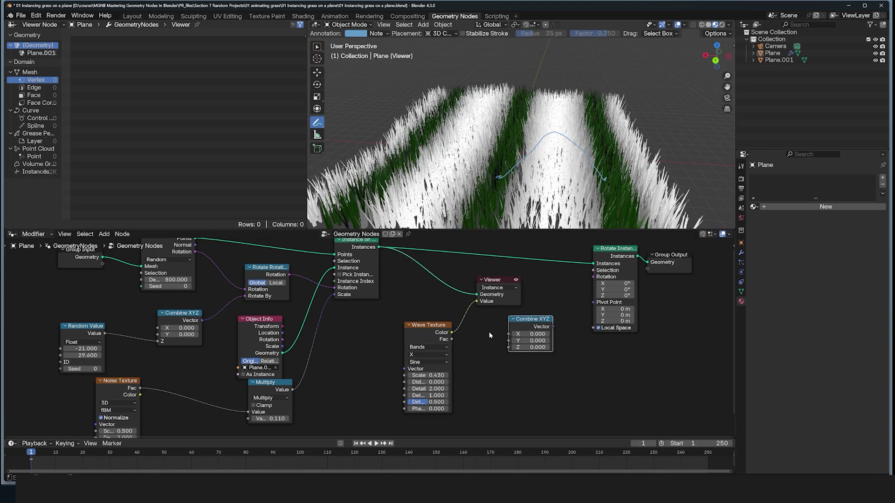
{"action": "left_click_drag", "start_coordinate": [472, 338], "coordinate": [594, 276]}
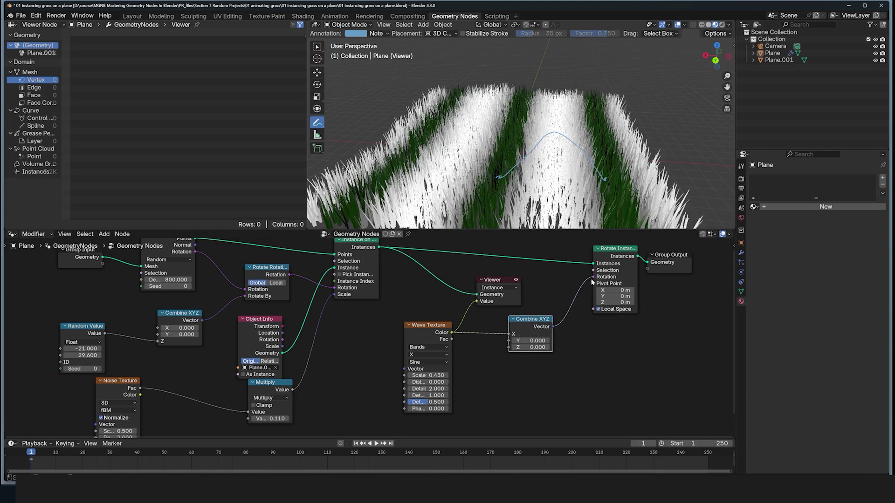
Preview the Rotate Instances output through the Viewer and inspect the bent grass from the side
{"action": "left_click", "coordinate": [627, 263], "text": "ctrl+shift"}
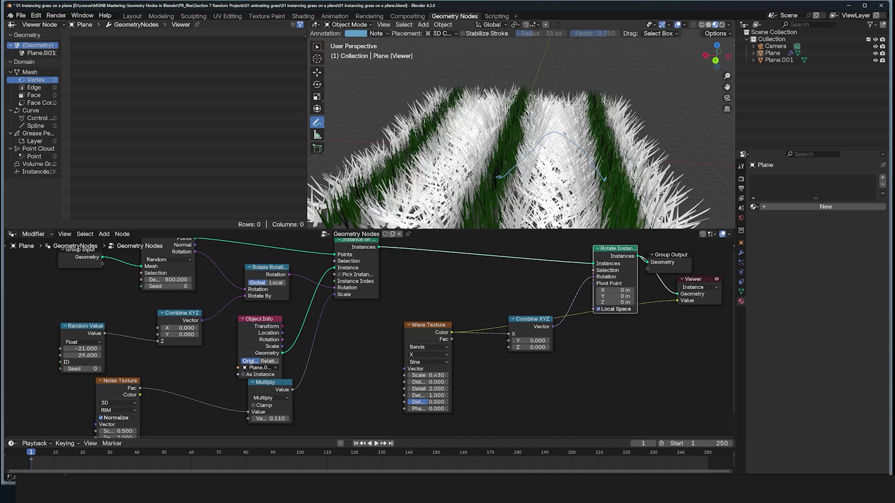
{"action": "middle_click_drag", "start_coordinate": [589, 143], "coordinate": [618, 110]}
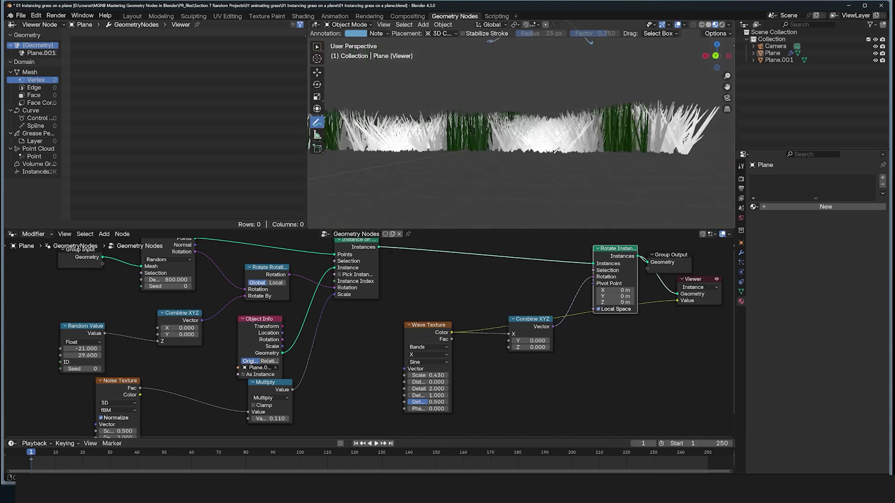
{"action": "middle_click_drag", "start_coordinate": [556, 150], "coordinate": [502, 144]}
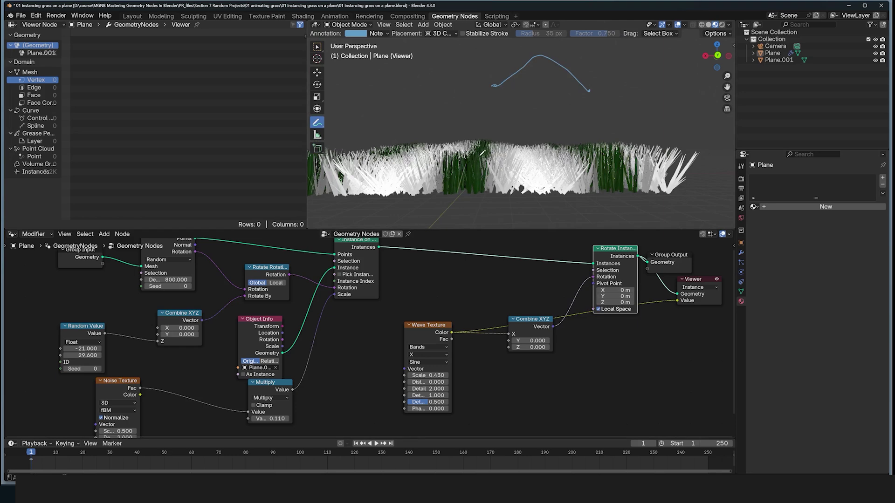
Annotate a short slanted stroke on the grass and set the Wave Texture's Scale to 0.510
{"action": "left_click_drag", "start_coordinate": [469, 167], "coordinate": [488, 136]}
{"action": "mouse_move", "coordinate": [427, 375]}
{"action": "left_mouse_down"}
{"action": "mouse_move", "coordinate": [443, 375]}
{"action": "mouse_move", "coordinate": [407, 375]}
{"action": "mouse_move", "coordinate": [437, 375]}
{"action": "left_mouse_up"}
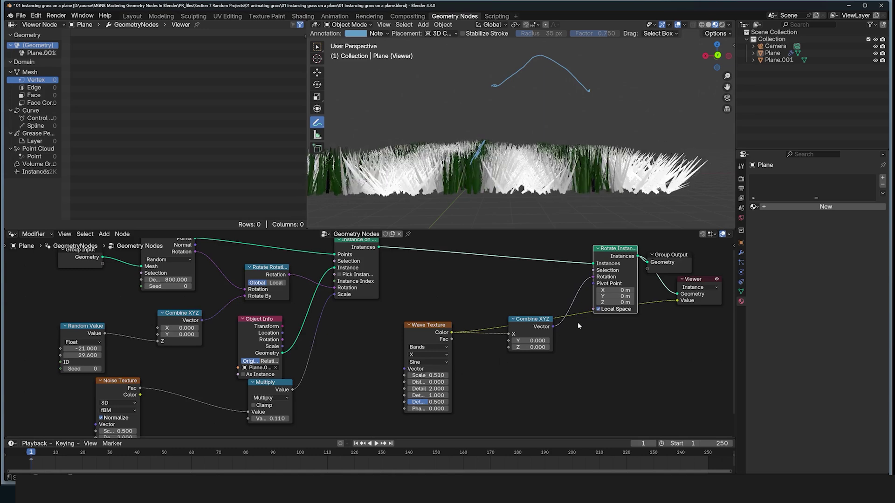
Insert a Map Range node between the Wave Texture's Color and the Combine XYZ's X
{"action": "left_click_drag", "start_coordinate": [532, 319], "coordinate": [525, 301]}
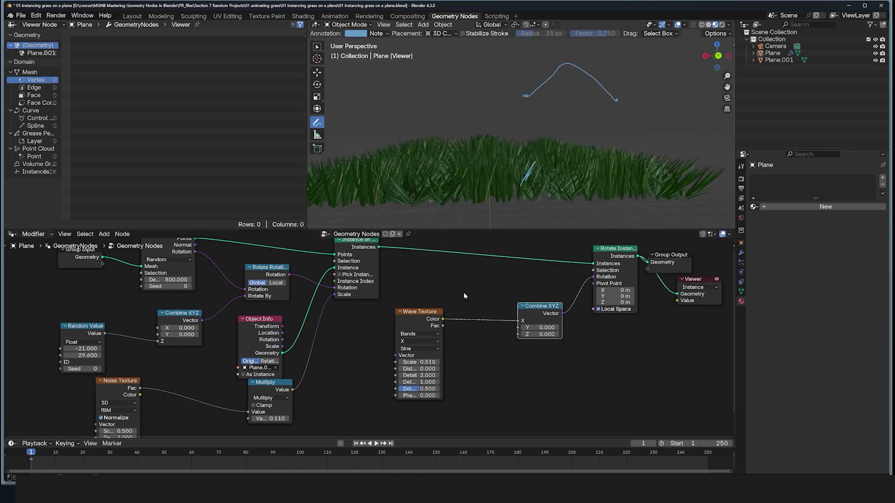
{"action": "left_click_drag", "start_coordinate": [443, 319], "coordinate": [469, 294]}
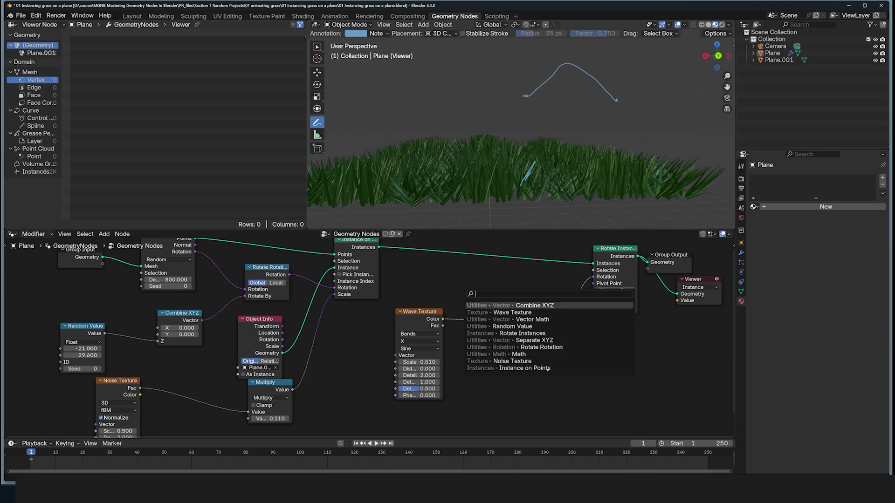
{"action": "type", "text": "map ran"}
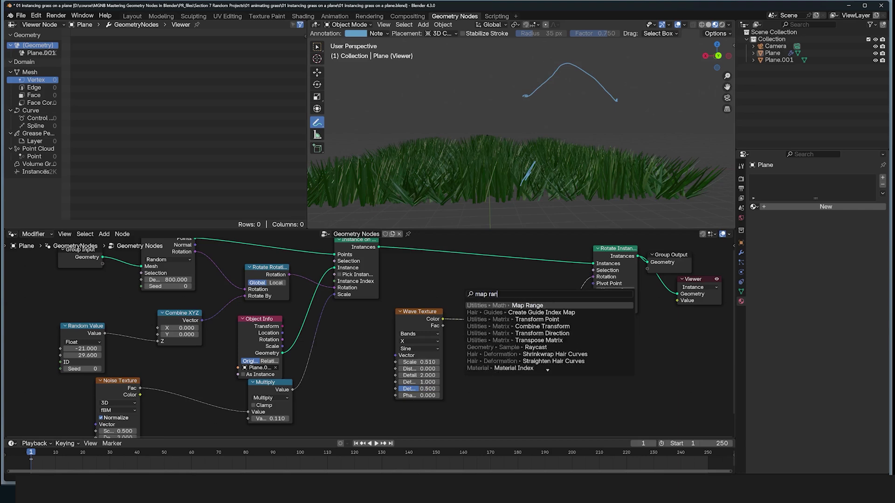
{"action": "key", "text": "Return"}
{"action": "left_click", "coordinate": [458, 307]}
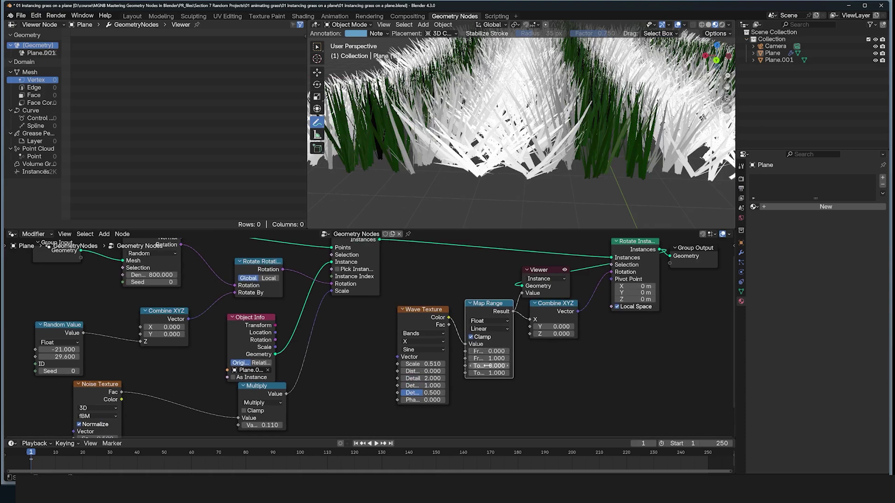
Set the Map Range's To Min to -1 and inspect the striped grass from several angles
{"action": "left_click", "coordinate": [490, 366]}
{"action": "key", "text": "Return"}
{"action": "scroll", "coordinate": [613, 114], "scroll_direction": "down", "scroll_amount": 5}
{"action": "middle_click_drag", "start_coordinate": [612, 114], "coordinate": [641, 125]}
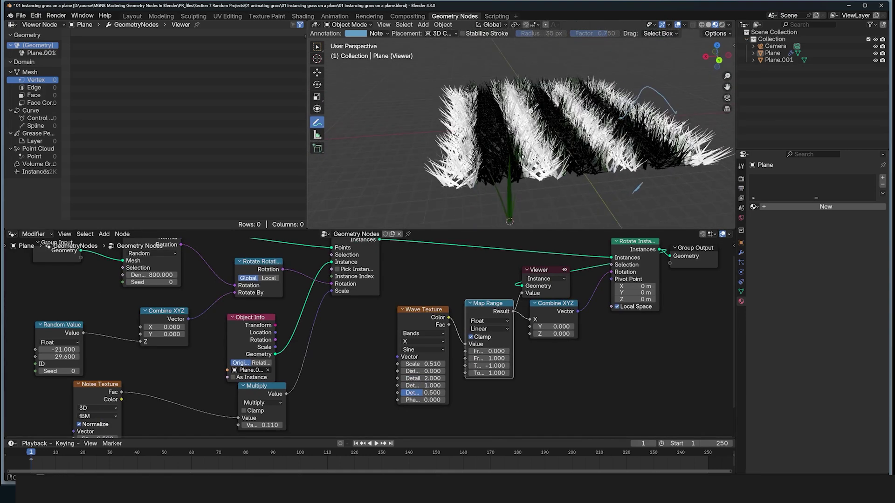
{"action": "scroll", "coordinate": [554, 124], "scroll_direction": "up", "scroll_amount": 4}
{"action": "middle_click_drag", "start_coordinate": [582, 125], "coordinate": [565, 115]}
{"action": "scroll", "coordinate": [555, 334], "scroll_direction": "down", "scroll_amount": 3}
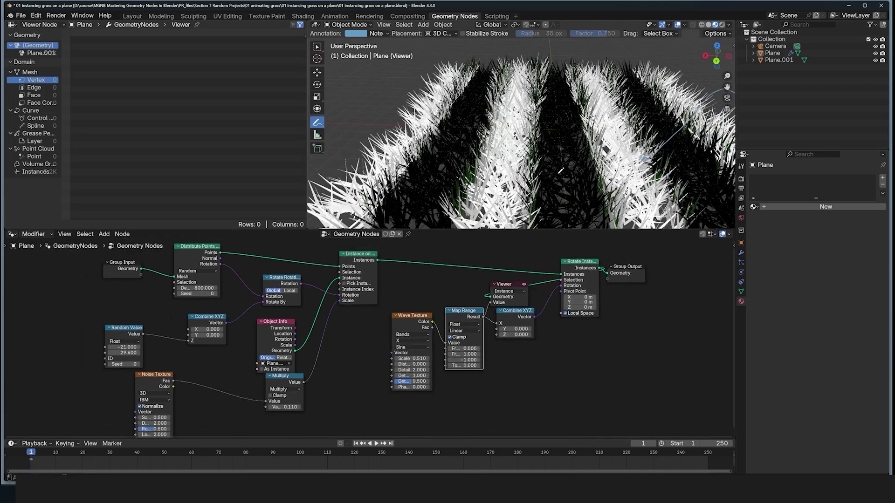
Move the Viewer beyond the Group Output and disconnect the Map Range result from its Value
{"action": "scroll", "coordinate": [570, 345], "scroll_direction": "up", "scroll_amount": 2}
{"action": "middle_click_drag", "start_coordinate": [571, 361], "coordinate": [470, 385]}
{"action": "left_click_drag", "start_coordinate": [428, 298], "coordinate": [703, 306]}
{"action": "middle_click_drag", "start_coordinate": [439, 355], "coordinate": [494, 339]}
{"action": "middle_click_drag", "start_coordinate": [682, 319], "coordinate": [637, 317]}
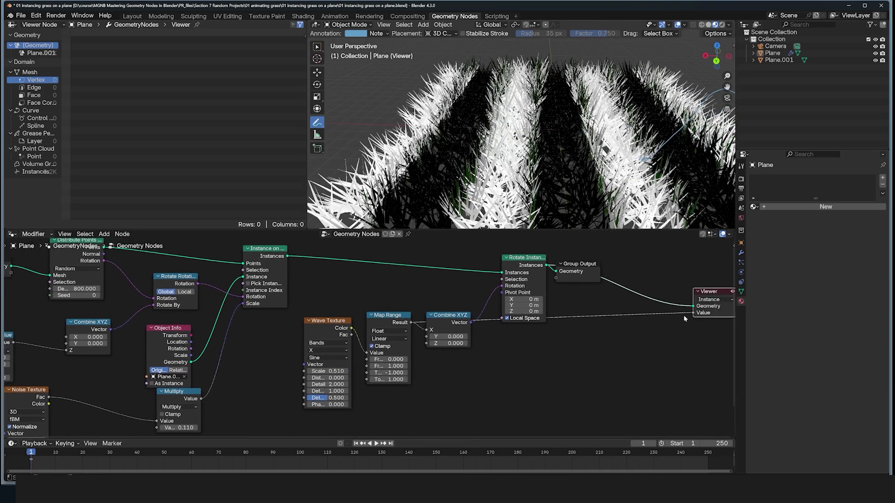
{"action": "left_click_drag", "start_coordinate": [693, 313], "coordinate": [660, 318]}
Make room before the Wave Texture, add a Position node and connect it to the texture's Vector input
{"action": "left_click_drag", "start_coordinate": [621, 252], "coordinate": [396, 356]}
{"action": "left_click_drag", "start_coordinate": [397, 356], "coordinate": [479, 356]}
{"action": "left_click_drag", "start_coordinate": [326, 320], "coordinate": [395, 306]}
{"action": "middle_click_drag", "start_coordinate": [362, 320], "coordinate": [465, 293]}
{"action": "key", "text": "shift+a"}
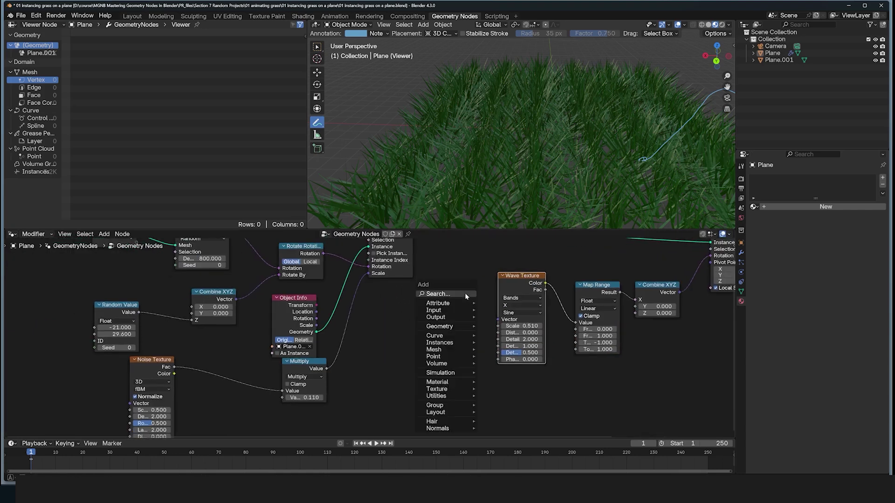
{"action": "left_click", "coordinate": [465, 292]}
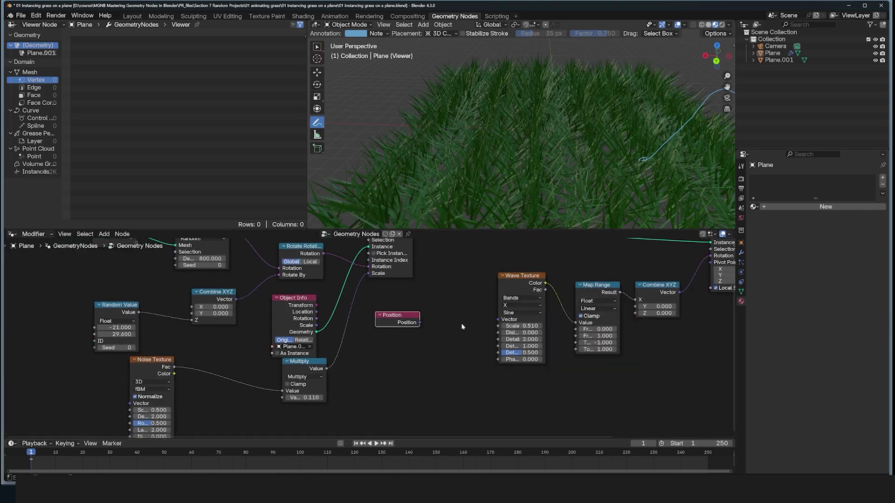
{"action": "left_click_drag", "start_coordinate": [418, 327], "coordinate": [495, 321]}
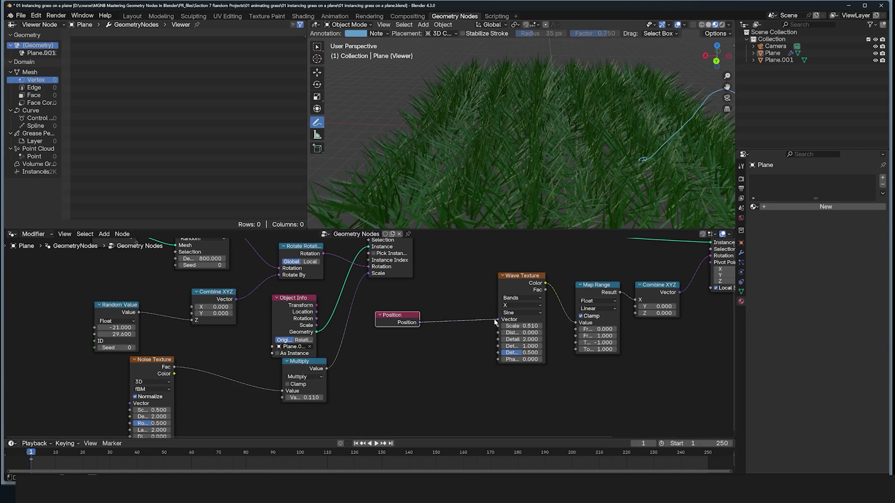
Insert a Vector Math node set to Add between the Position node and the Wave Texture
{"action": "key", "text": "shift+a"}
{"action": "left_click", "coordinate": [451, 273]}
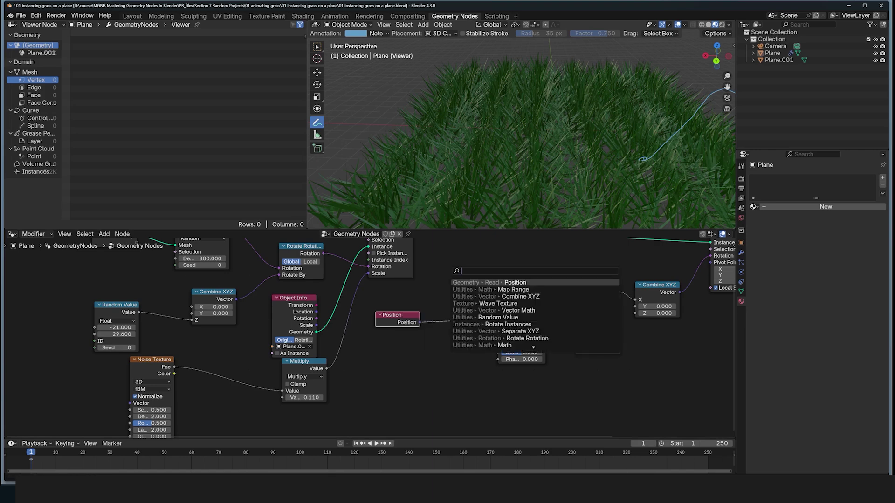
{"action": "type", "text": "vec"}
{"action": "key", "text": "Down"}
{"action": "key", "text": "Down"}
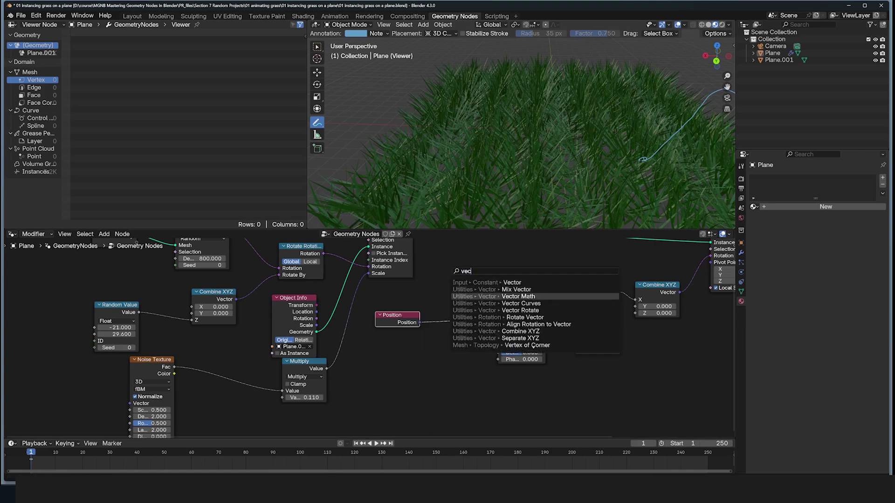
{"action": "left_click", "coordinate": [523, 297]}
{"action": "left_click", "coordinate": [440, 299]}
Offset the wave pattern by setting the Add node's X value to 0.530
{"action": "middle_click_drag", "start_coordinate": [421, 350], "coordinate": [439, 343]}
{"action": "scroll", "coordinate": [566, 143], "scroll_direction": "down", "scroll_amount": 3}
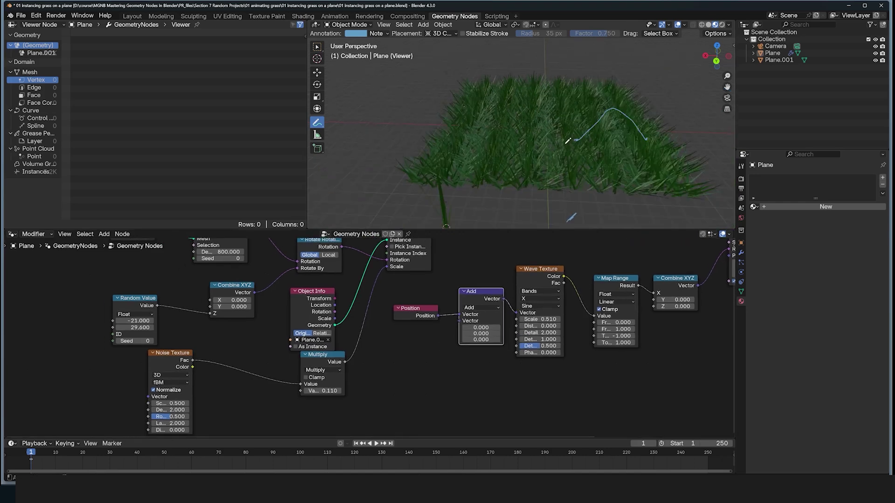
{"action": "middle_click_drag", "start_coordinate": [568, 141], "coordinate": [572, 136]}
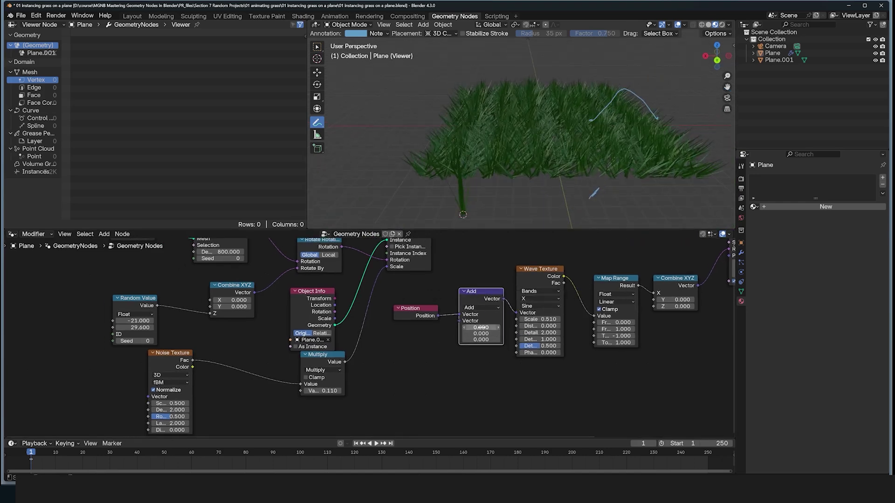
{"action": "left_click_drag", "start_coordinate": [481, 327], "coordinate": [617, 367]}
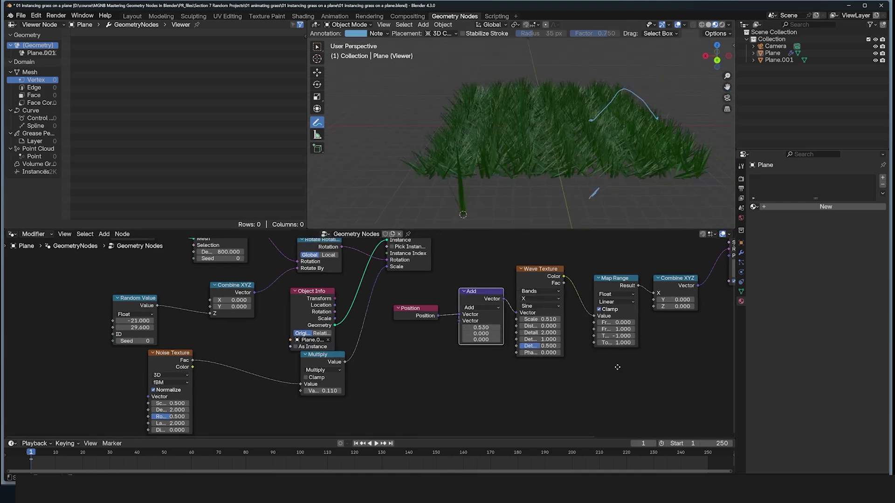
Preview the Map Range result on the grass through the Viewer and test shifting the Add node's offset
{"action": "middle_click_drag", "start_coordinate": [617, 367], "coordinate": [493, 382]}
{"action": "left_click", "coordinate": [513, 305], "text": "ctrl+shift"}
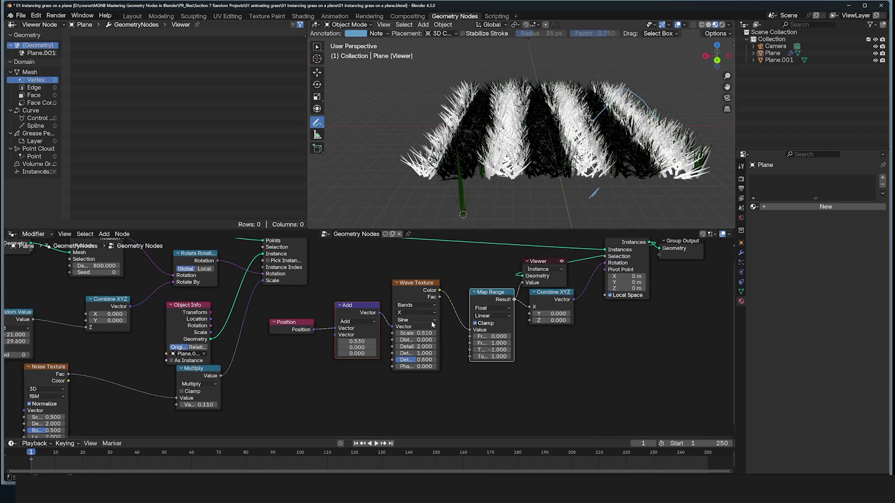
{"action": "mouse_move", "coordinate": [367, 340]}
{"action": "left_mouse_down"}
{"action": "mouse_move", "coordinate": [401, 340]}
{"action": "mouse_move", "coordinate": [367, 340]}
{"action": "left_mouse_up"}
{"action": "left_click_drag", "start_coordinate": [373, 348], "coordinate": [357, 347]}
Remove the Note annotation layer with all its sketched strokes from the viewport
{"action": "middle_click_drag", "start_coordinate": [536, 93], "coordinate": [587, 135]}
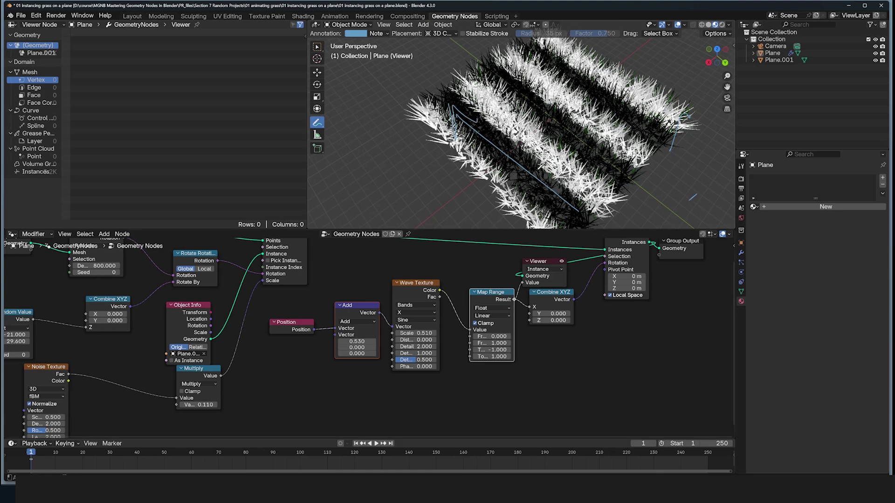
{"action": "middle_click_drag", "start_coordinate": [593, 151], "coordinate": [541, 126]}
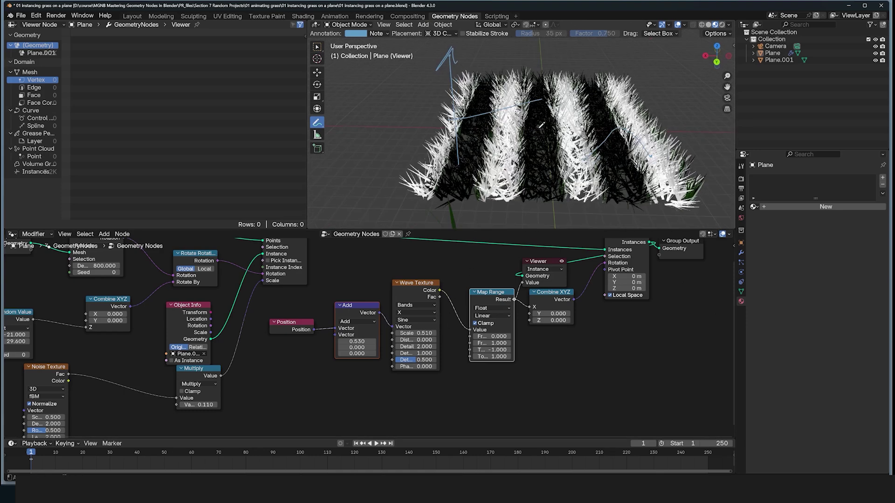
{"action": "left_click", "coordinate": [386, 36]}
{"action": "left_click", "coordinate": [445, 66]}
Reposition the Add and Map Range nodes and widen the Wave Texture node so its field names are readable
{"action": "middle_click_drag", "start_coordinate": [366, 364], "coordinate": [407, 348]}
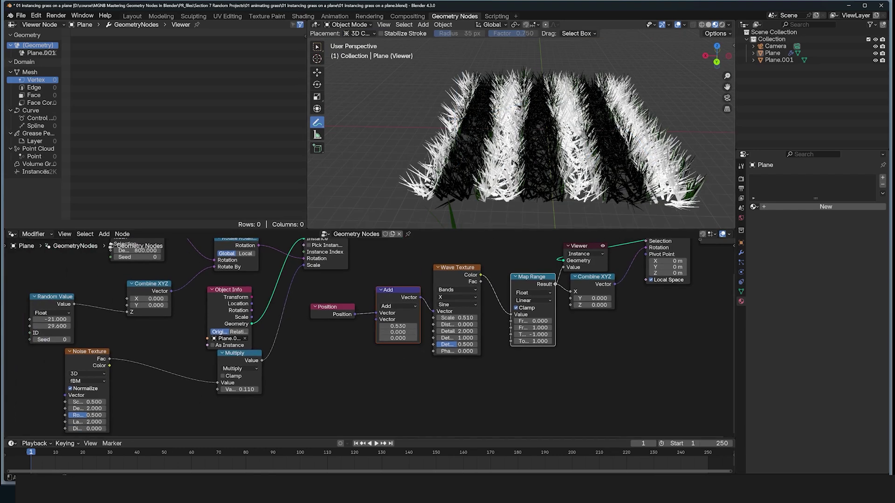
{"action": "middle_click_drag", "start_coordinate": [541, 125], "coordinate": [541, 158]}
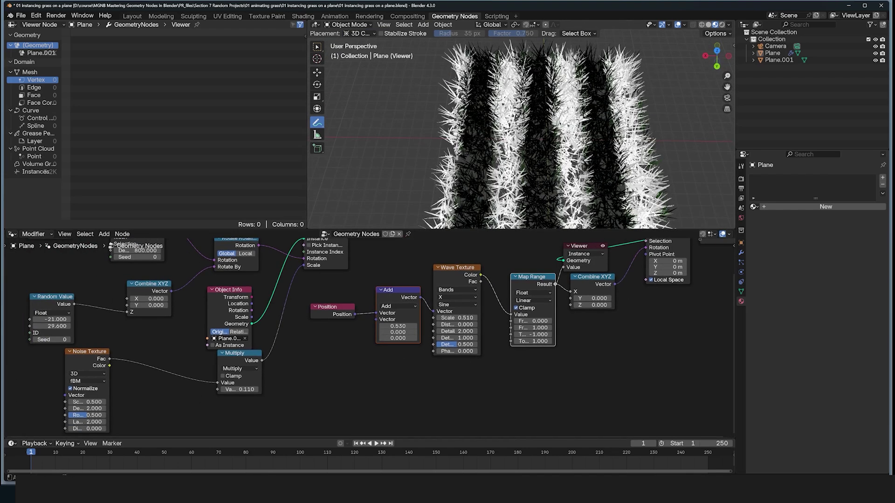
{"action": "scroll", "coordinate": [481, 379], "scroll_direction": "up", "scroll_amount": 2}
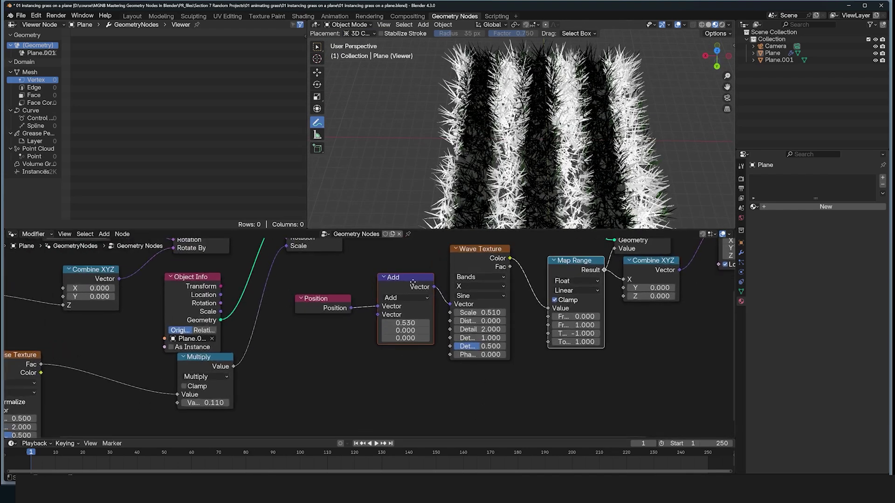
{"action": "left_click_drag", "start_coordinate": [413, 282], "coordinate": [391, 286]}
{"action": "left_click_drag", "start_coordinate": [553, 269], "coordinate": [577, 265]}
{"action": "left_click", "coordinate": [554, 247]}
{"action": "left_click_drag", "start_coordinate": [510, 300], "coordinate": [537, 299]}
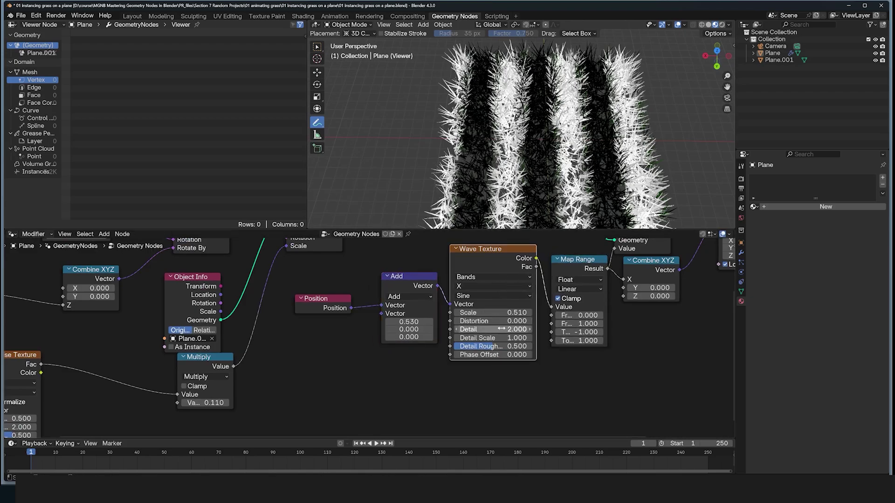
Set the Wave Texture's Distortion to 20.600 and the Add node's X value to 1.870
{"action": "left_click_drag", "start_coordinate": [494, 320], "coordinate": [615, 320]}
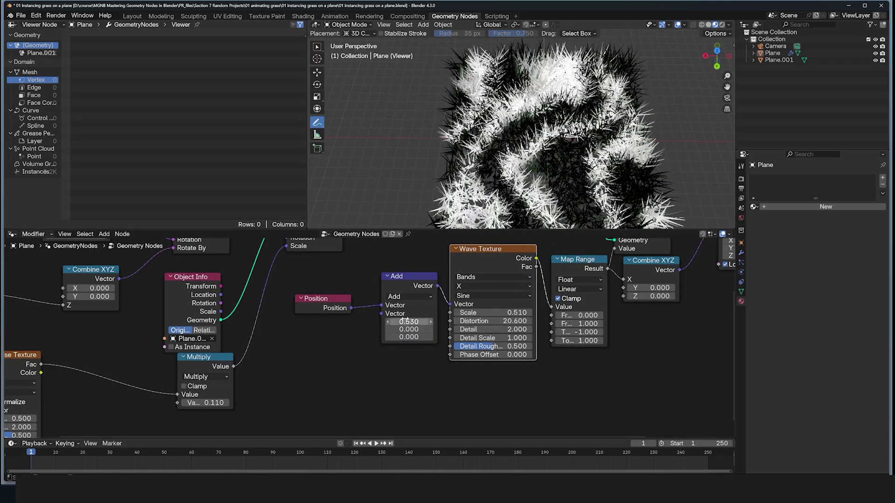
{"action": "left_click_drag", "start_coordinate": [415, 321], "coordinate": [454, 320]}
Place the Viewer past the Group Output without a Value link so the grass shows its own color
{"action": "scroll", "coordinate": [466, 292], "scroll_direction": "down", "scroll_amount": 1}
{"action": "scroll", "coordinate": [465, 293], "scroll_direction": "down", "scroll_amount": 1}
{"action": "middle_click_drag", "start_coordinate": [623, 309], "coordinate": [476, 367]}
{"action": "left_click_drag", "start_coordinate": [466, 315], "coordinate": [650, 324]}
{"action": "middle_click_drag", "start_coordinate": [569, 182], "coordinate": [580, 137]}
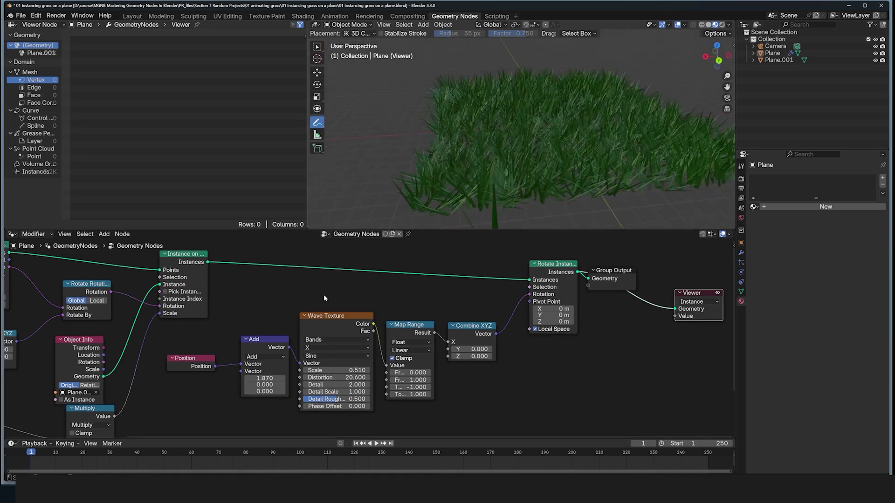
Set the Distribute Points on Faces density to 1200 and check the thicker grass
{"action": "middle_click_drag", "start_coordinate": [324, 298], "coordinate": [456, 326]}
{"action": "middle_click_drag", "start_coordinate": [237, 306], "coordinate": [399, 305]}
{"action": "left_click", "coordinate": [284, 320]}
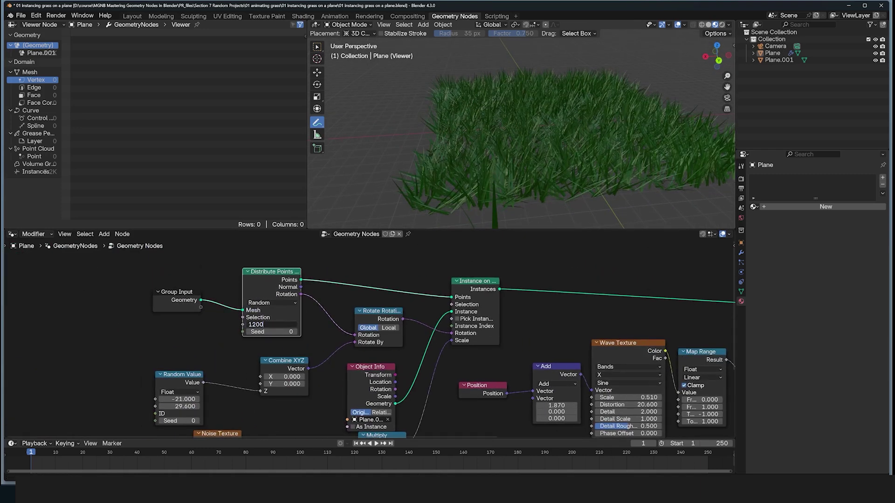
{"action": "key", "text": "Return"}
{"action": "middle_click_drag", "start_coordinate": [451, 93], "coordinate": [452, 175]}
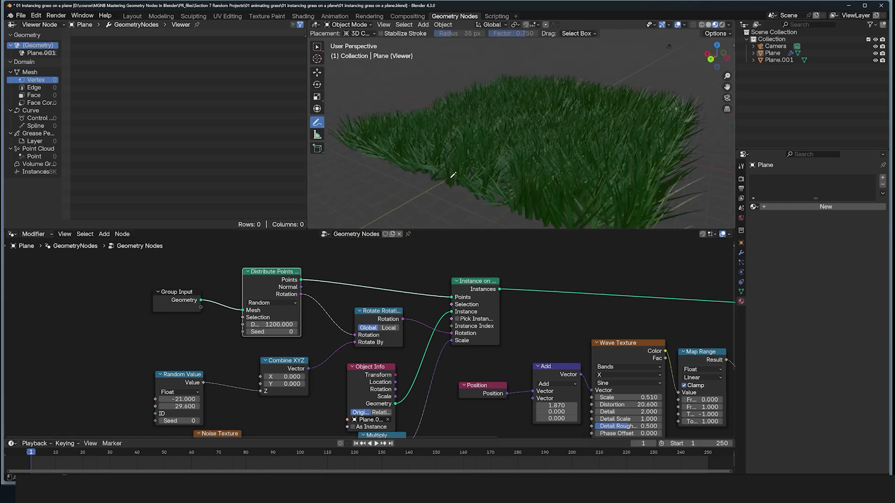
{"action": "key", "text": "Escape"}
Drive the Add node's X value with the expression #frame/50 and play the animation to check the wind motion
{"action": "middle_click_drag", "start_coordinate": [563, 390], "coordinate": [473, 339]}
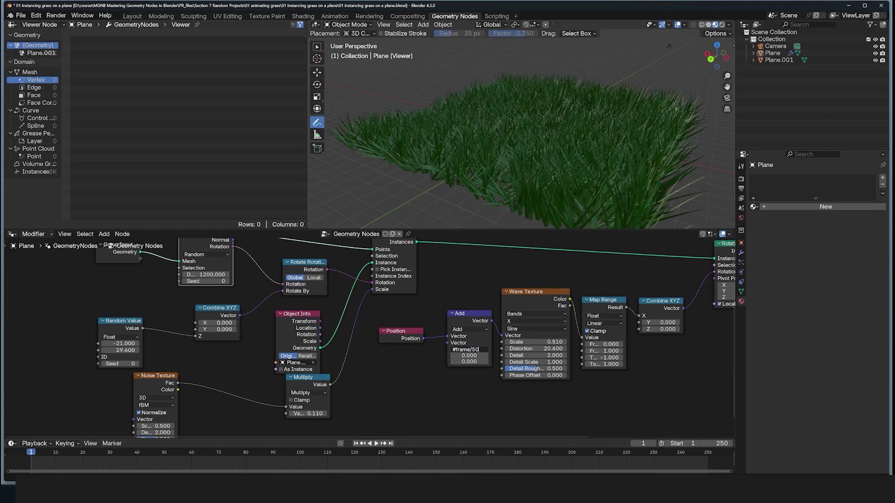
{"action": "key", "text": "Return"}
{"action": "key", "text": "space"}
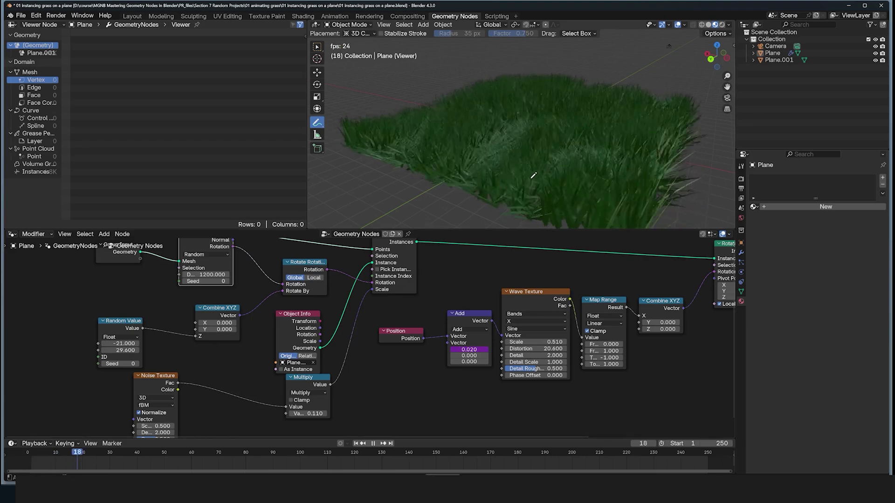
{"action": "mouse_move", "coordinate": [533, 176]}
{"action": "middle_mouse_down"}
{"action": "mouse_move", "coordinate": [587, 171]}
{"action": "mouse_move", "coordinate": [503, 205]}
{"action": "mouse_move", "coordinate": [525, 184]}
{"action": "mouse_move", "coordinate": [546, 187]}
{"action": "middle_mouse_up"}
{"action": "key", "text": "space"}
Move the Combine XYZ node farther from Map Range and sketch an annotation arrow below the grass in a side view
{"action": "middle_click_drag", "start_coordinate": [684, 351], "coordinate": [545, 364]}
{"action": "scroll", "coordinate": [546, 363], "scroll_direction": "up", "scroll_amount": 1}
{"action": "left_click_drag", "start_coordinate": [527, 322], "coordinate": [545, 317]}
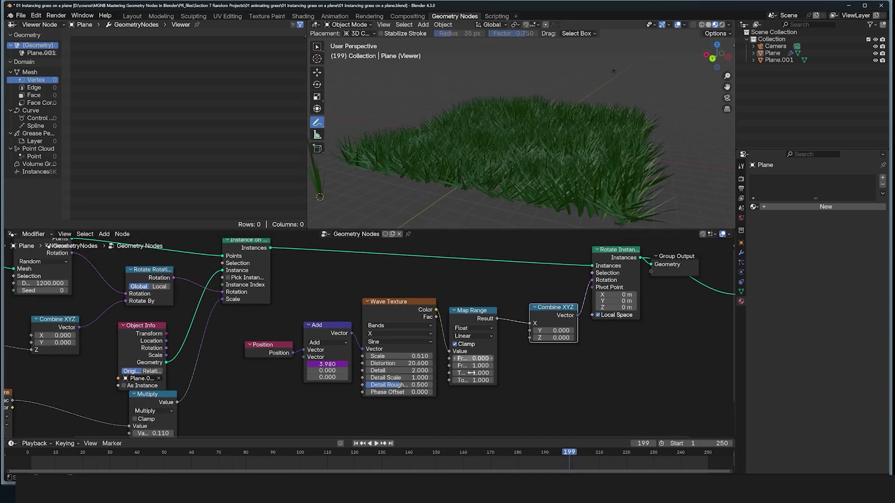
{"action": "middle_click_drag", "start_coordinate": [518, 152], "coordinate": [515, 153]}
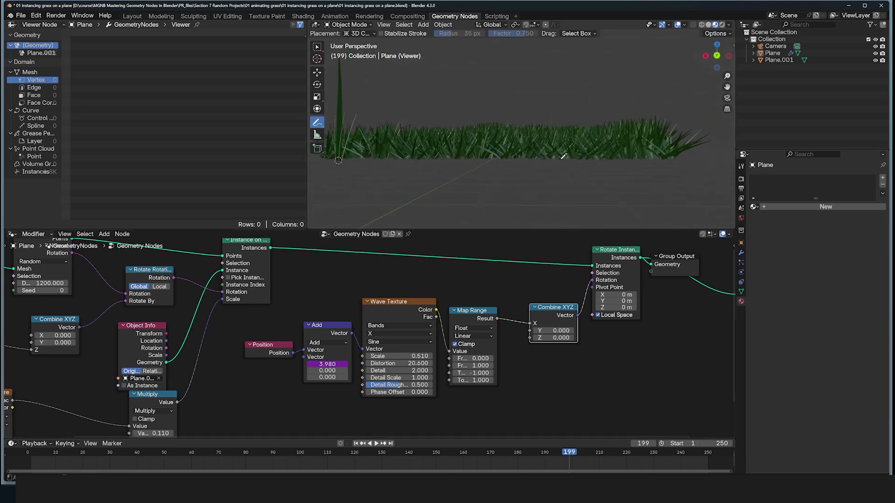
{"action": "left_click_drag", "start_coordinate": [563, 157], "coordinate": [547, 162]}
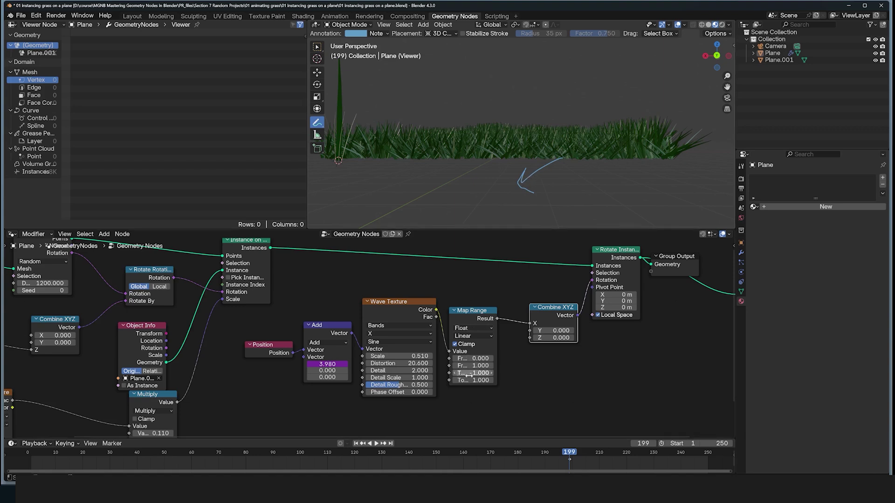
{"action": "mouse_move", "coordinate": [473, 373]}
{"action": "left_mouse_down"}
{"action": "mouse_move", "coordinate": [457, 372]}
{"action": "mouse_move", "coordinate": [465, 372]}
{"action": "left_mouse_up"}
{"action": "key", "text": "ctrl+z"}
{"action": "key", "text": "g"}
{"action": "left_click", "coordinate": [534, 339]}
{"action": "key", "text": "shift+a"}
{"action": "type", "text": "vec"}
{"action": "key", "text": "Escape"}
Insert a Math node between Map Range and Combine XYZ and set its operation to Multiply
{"action": "key", "text": "shift+a"}
{"action": "left_click", "coordinate": [519, 290]}
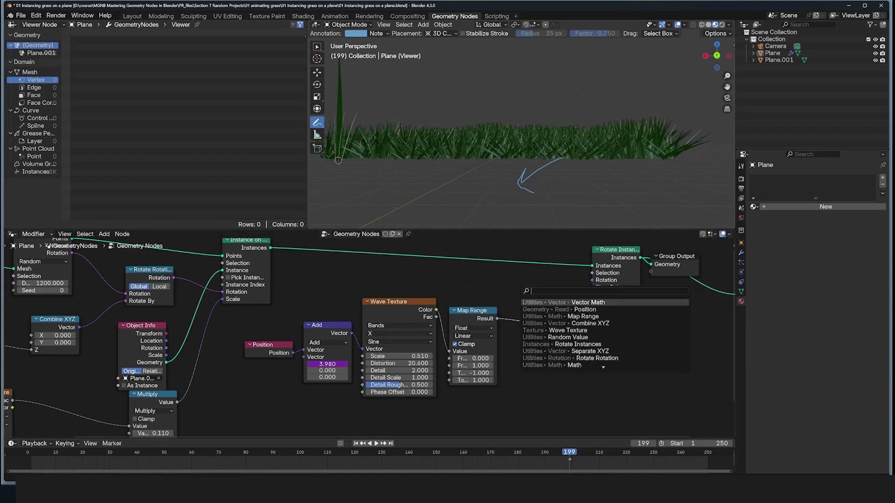
{"action": "type", "text": "math"}
{"action": "key", "text": "Return"}
{"action": "left_click", "coordinate": [488, 323]}
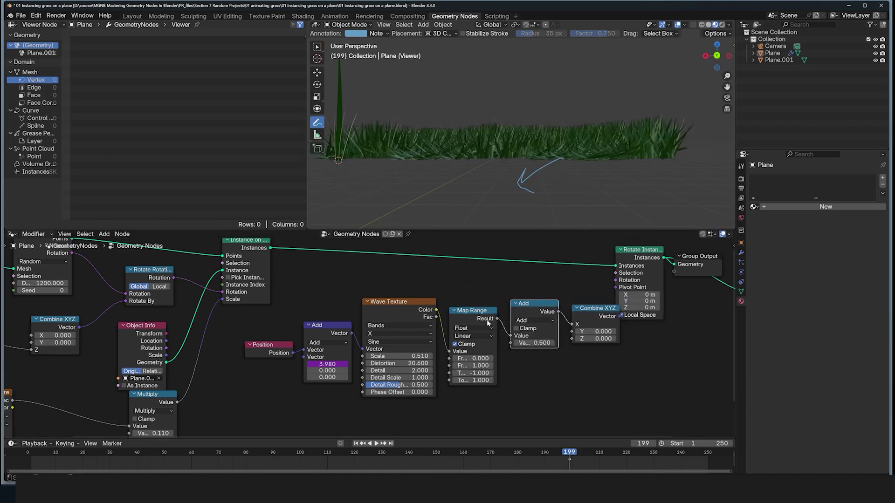
{"action": "left_click", "coordinate": [534, 320]}
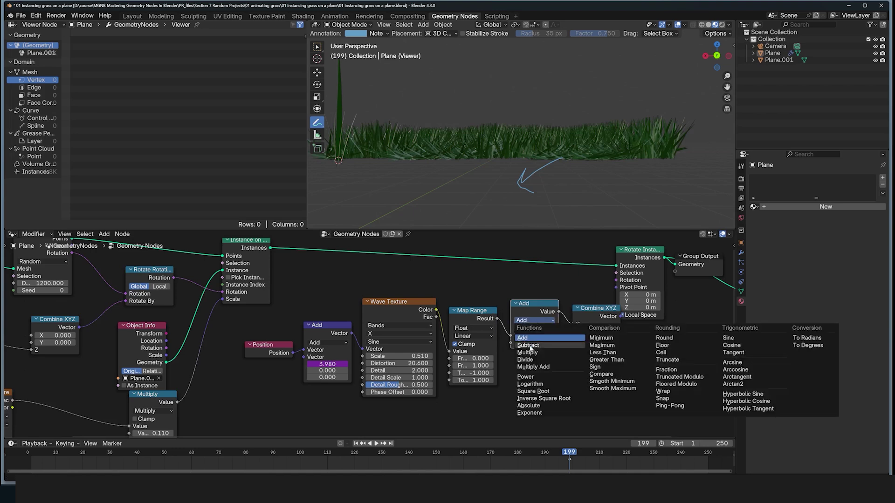
{"action": "left_click", "coordinate": [533, 350]}
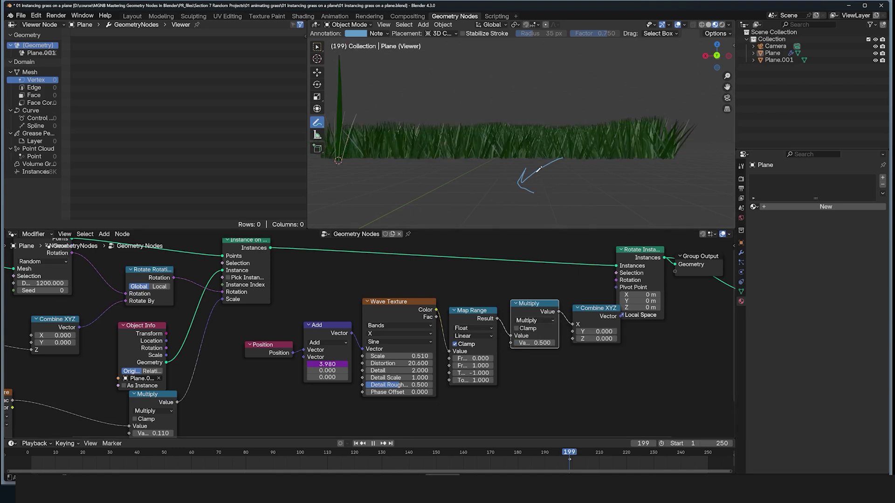
Play the wind animation in a side view and mark the blades' opposite sway directions with annotation arrows
{"action": "middle_click_drag", "start_coordinate": [532, 203], "coordinate": [562, 155]}
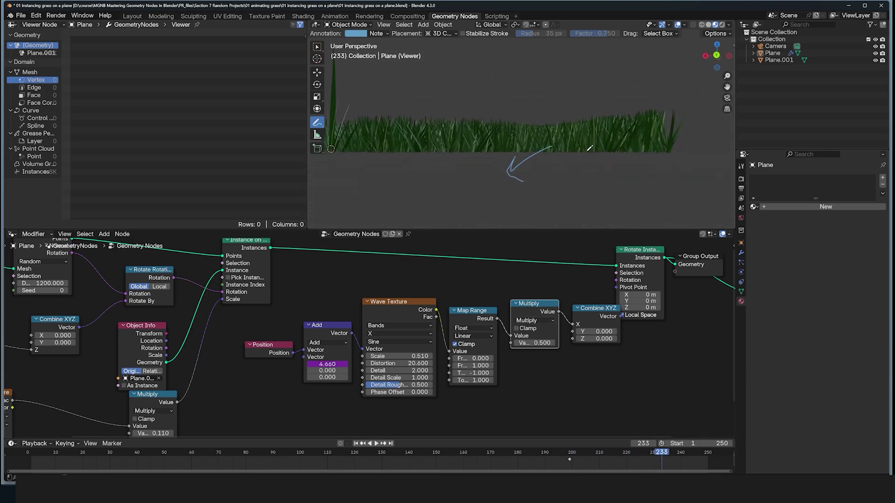
{"action": "middle_click_drag", "start_coordinate": [573, 132], "coordinate": [595, 154]}
{"action": "key", "text": "Escape"}
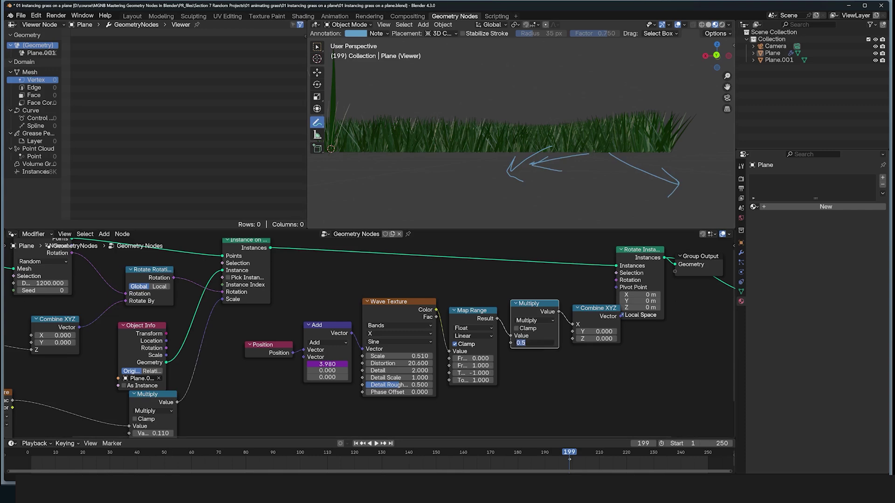
Try 2.4 as the new Multiply node's value, settle on 0.800 and replay the animation to check the wind strength
{"action": "type", "text": "2.4"}
{"action": "key", "text": "Return"}
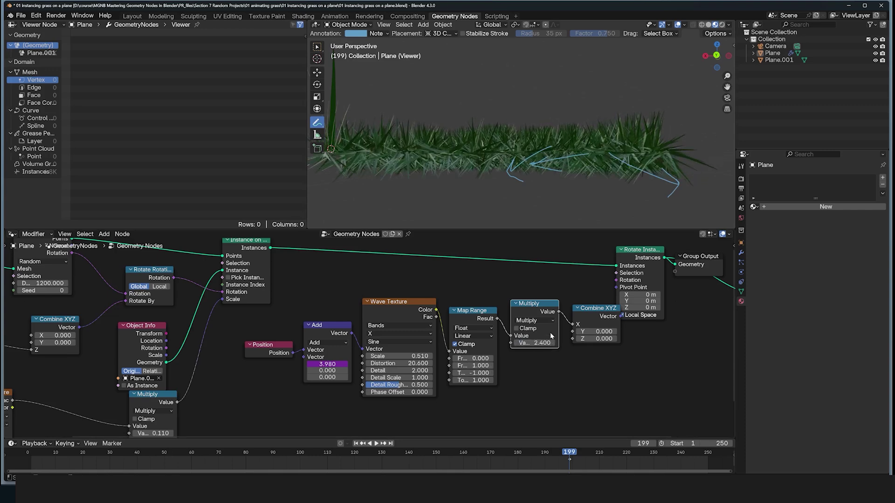
{"action": "left_click", "coordinate": [22, 456]}
{"action": "key", "text": "space"}
{"action": "middle_click_drag", "start_coordinate": [489, 154], "coordinate": [491, 173]}
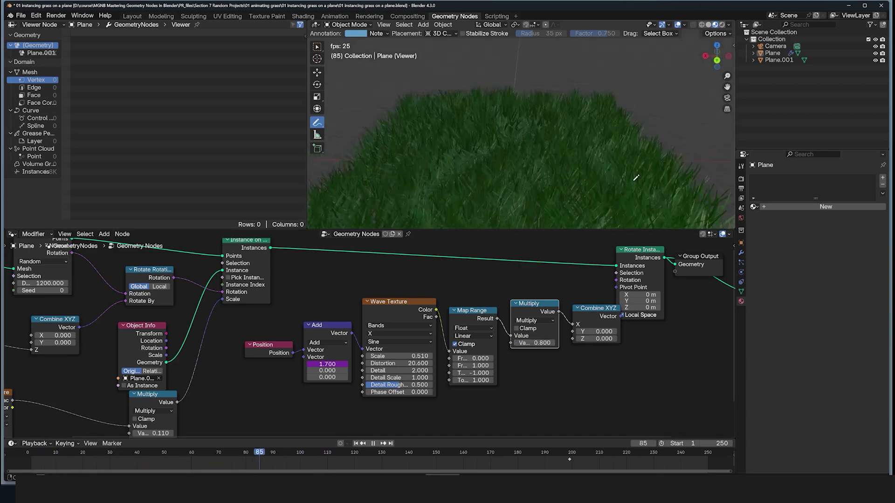
{"action": "middle_click_drag", "start_coordinate": [480, 158], "coordinate": [623, 142]}
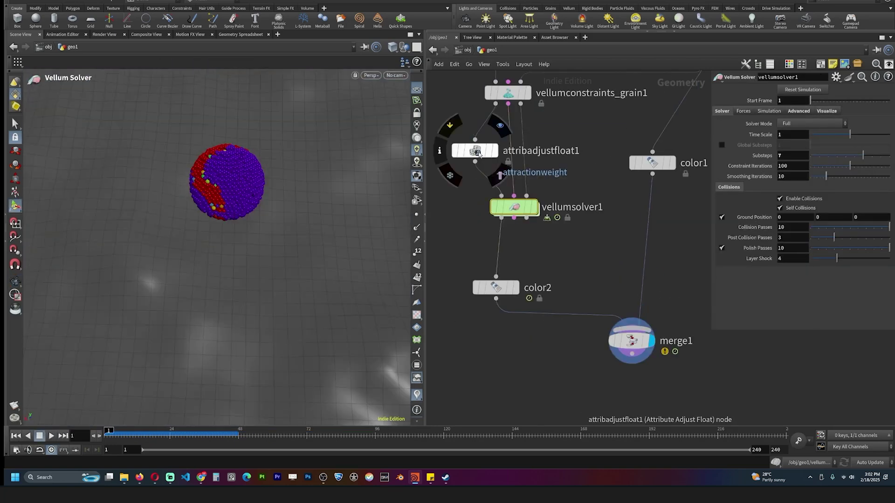
Switch to Houdini, inspect the Vellum Source's emission type and play the grain simulation falling onto the sloped surface
{"action": "middle_click_drag", "start_coordinate": [783, 328], "coordinate": [782, 329]}
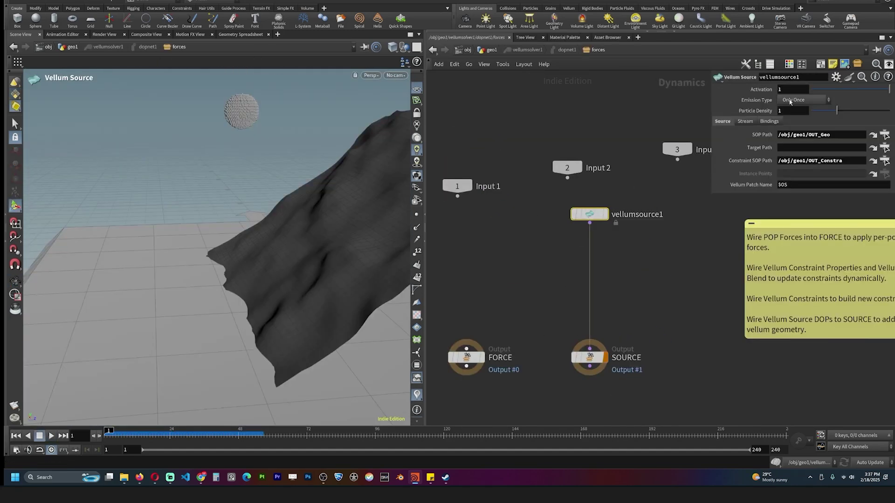
{"action": "left_click", "coordinate": [791, 101]}
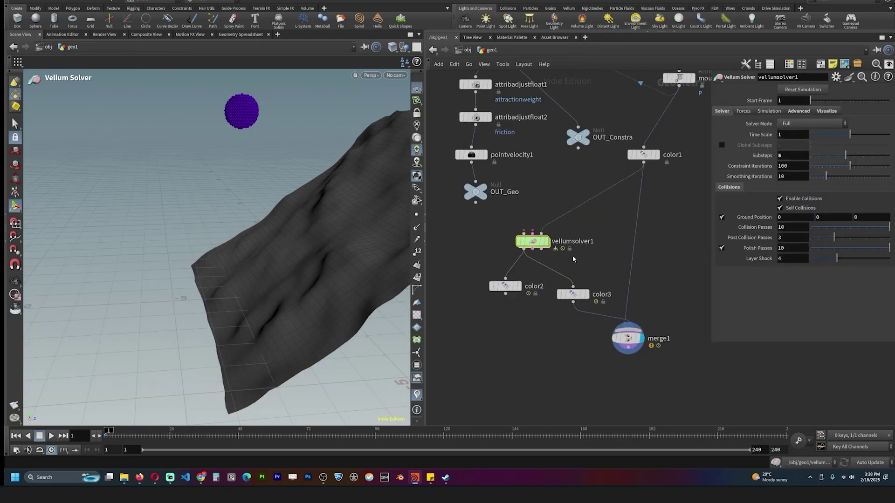
{"action": "left_click", "coordinate": [51, 436]}
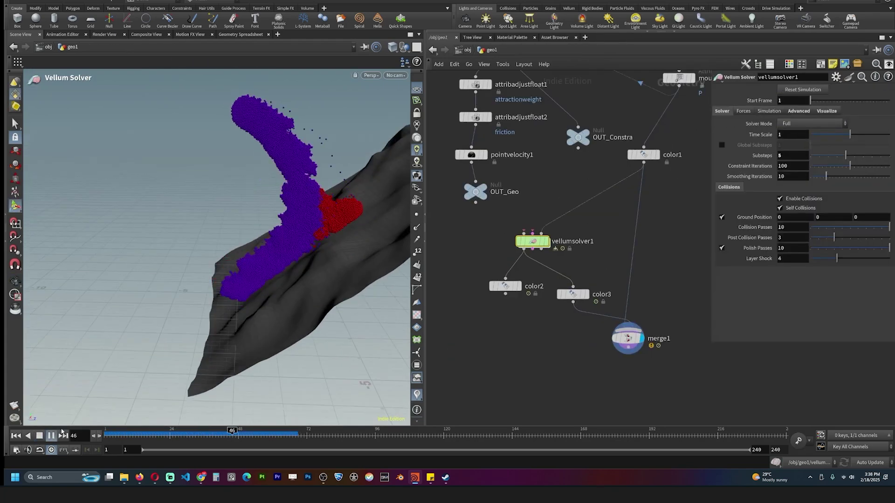